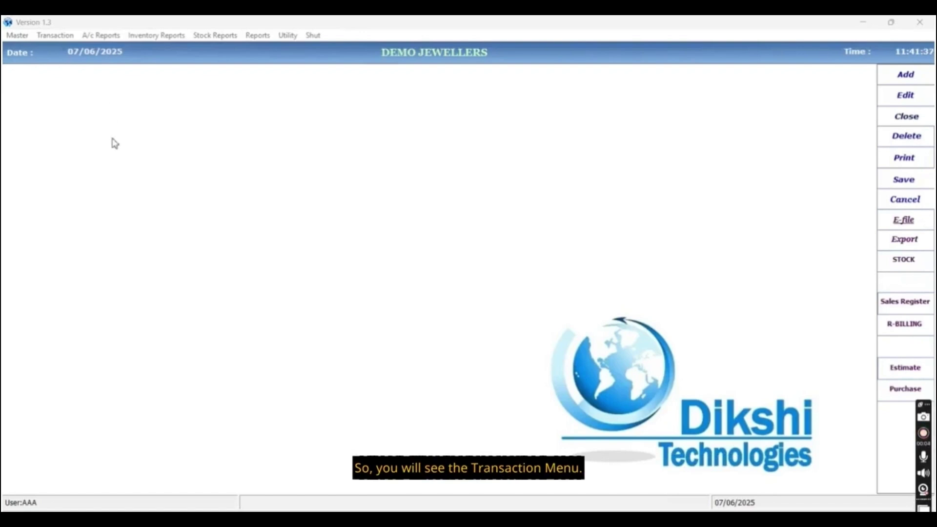
Show the Invoice submenu under the Transaction menu.
{"action": "left_click", "coordinate": [50, 38]}
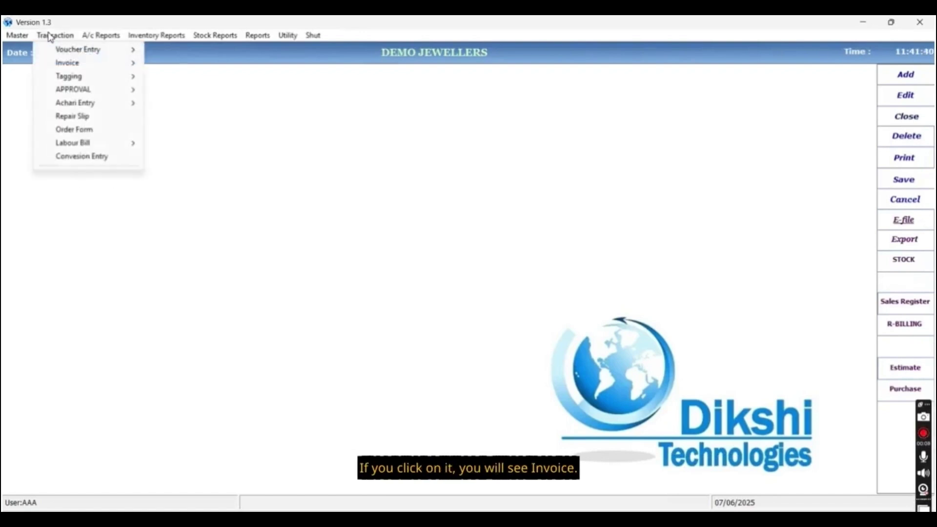
{"action": "left_click", "coordinate": [56, 62]}
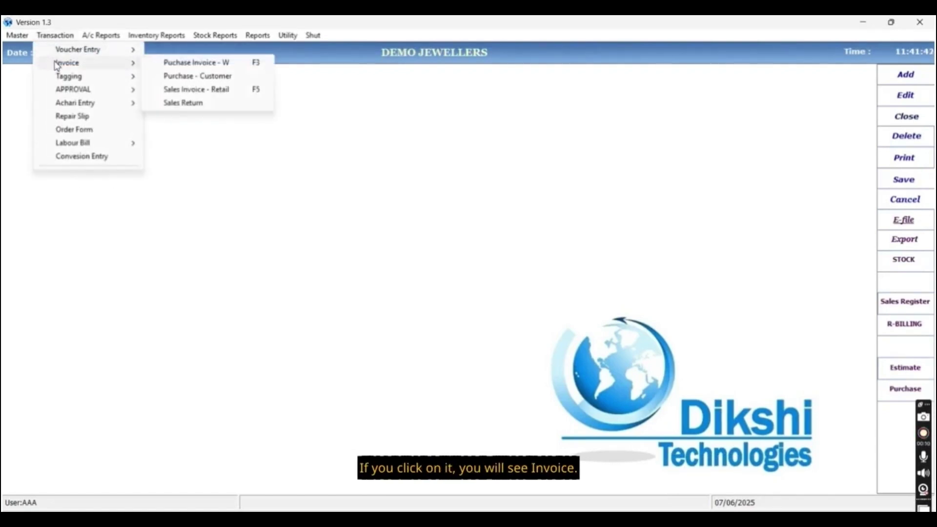
Start a wholesale purchase invoice with bill number 123, keeping date 07/06/2025.
{"action": "left_click", "coordinate": [210, 64]}
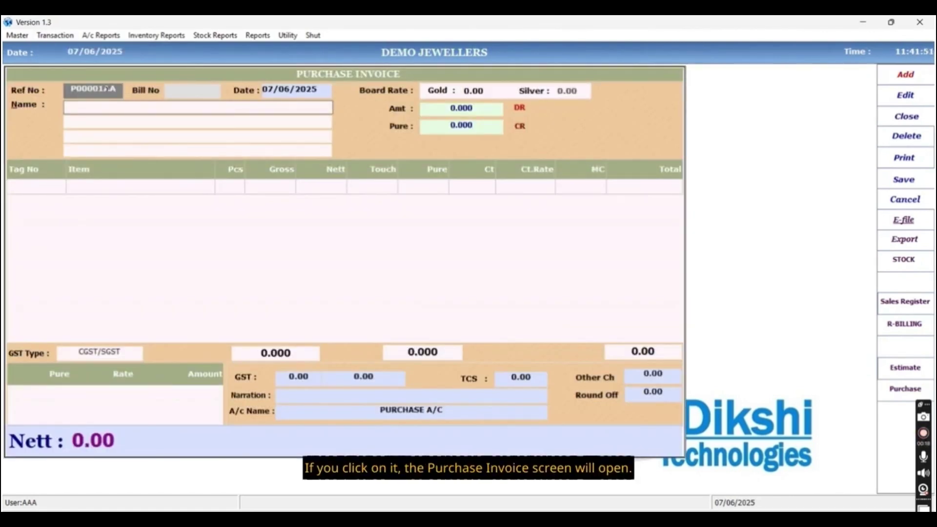
{"action": "type", "text": "12"}
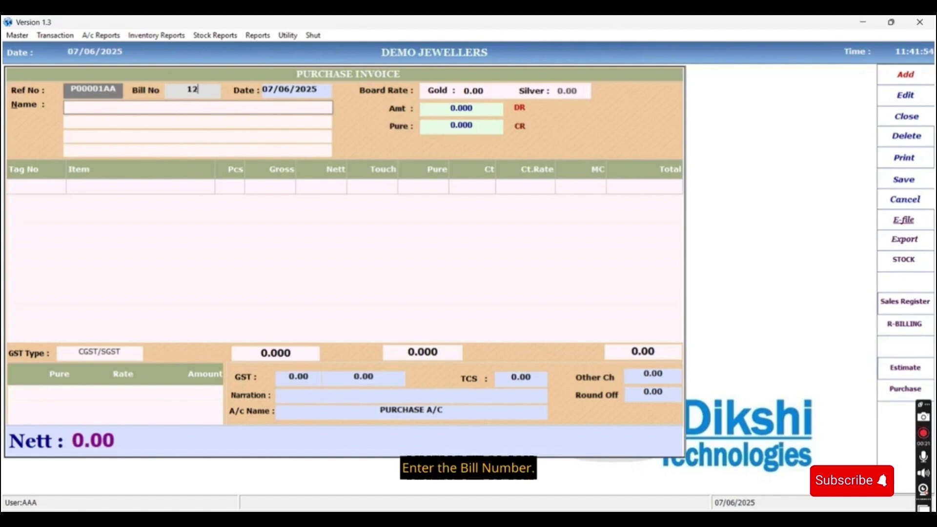
{"action": "type", "text": "3"}
{"action": "key", "text": "Return"}
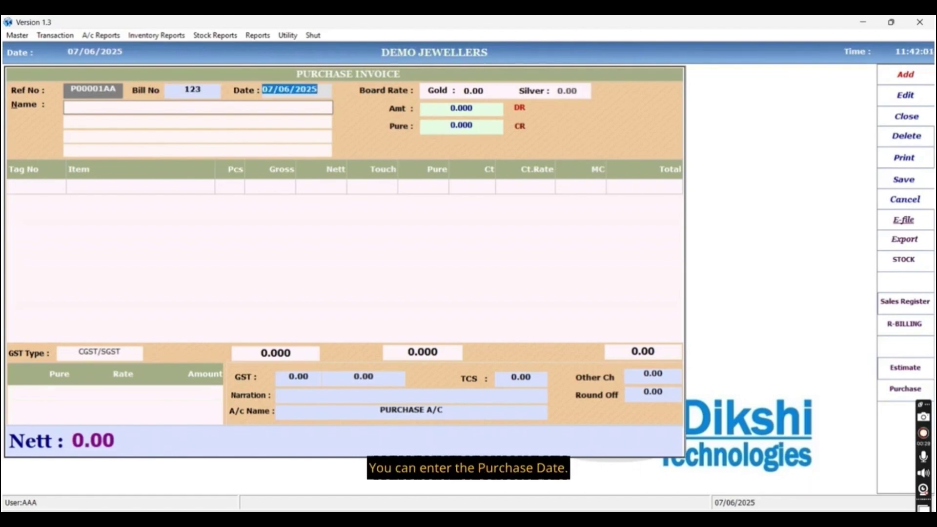
{"action": "key", "text": "Return"}
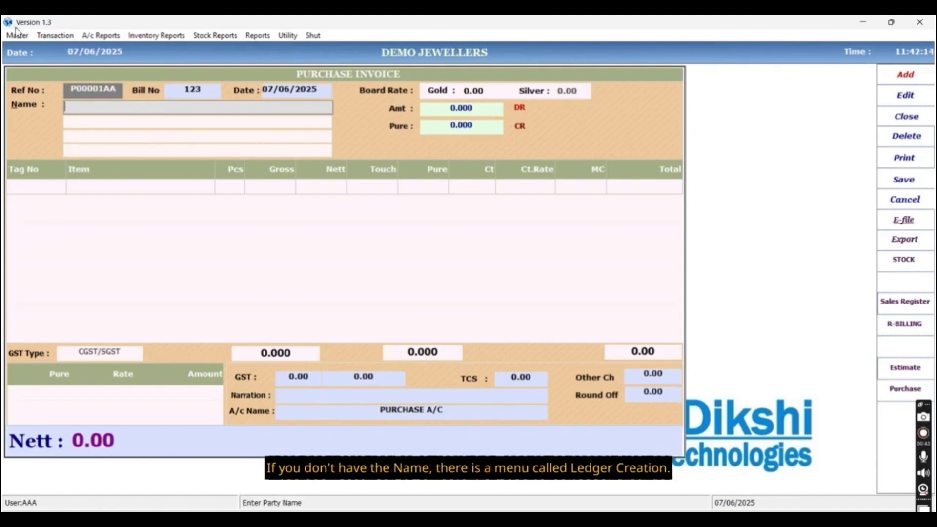
Open Master > Ledger Creation and enter party name ABC SUPPLIER.
{"action": "left_click", "coordinate": [17, 36]}
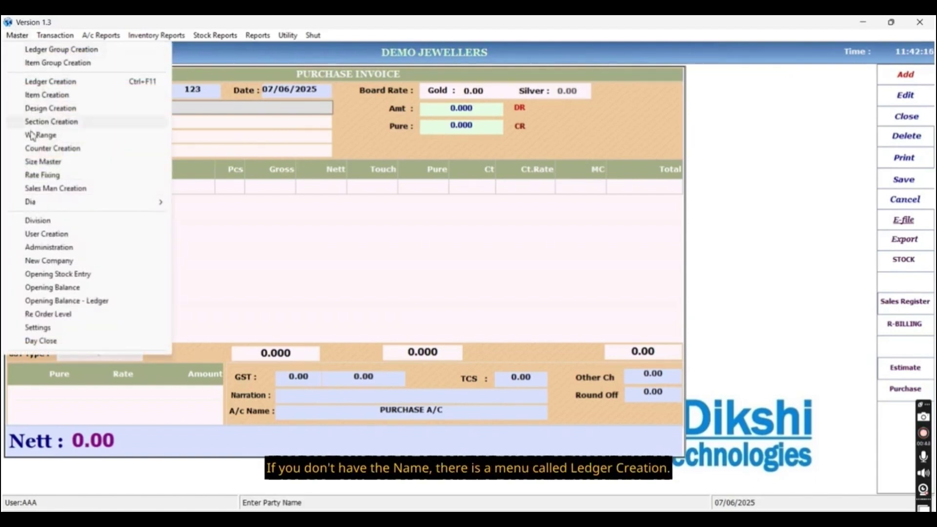
{"action": "left_click", "coordinate": [61, 85]}
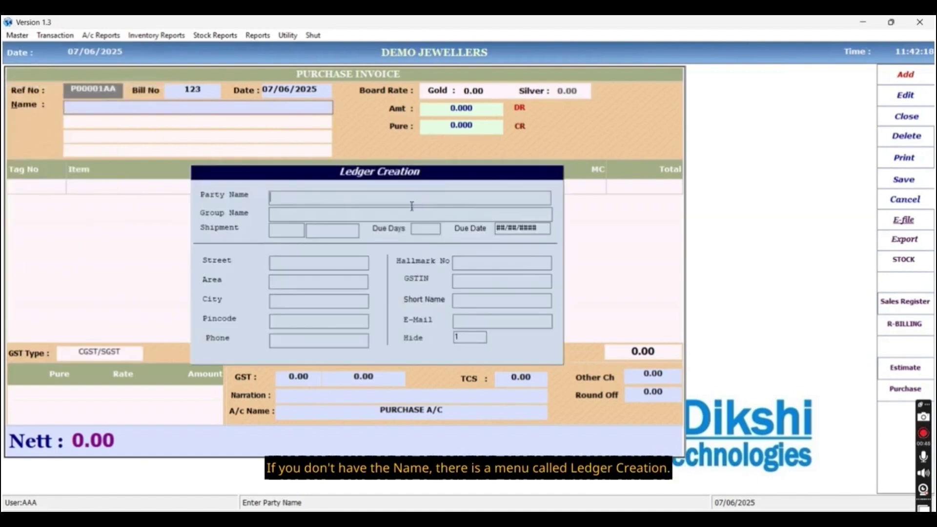
{"action": "type", "text": "ABC SUP"}
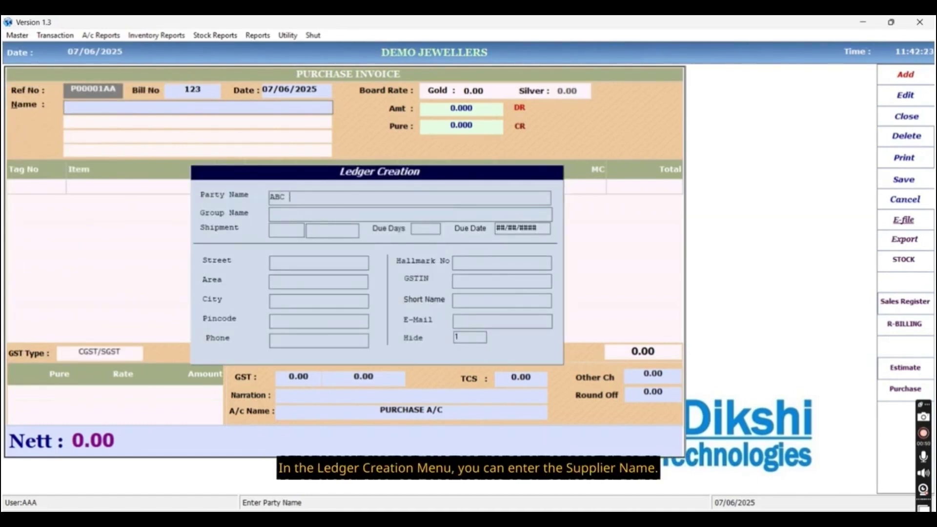
{"action": "type", "text": "PLIER"}
{"action": "key", "text": "Return"}
Assign the SUPPLIERS group and skip the address and remaining fields to the save prompt.
{"action": "key", "text": "End"}
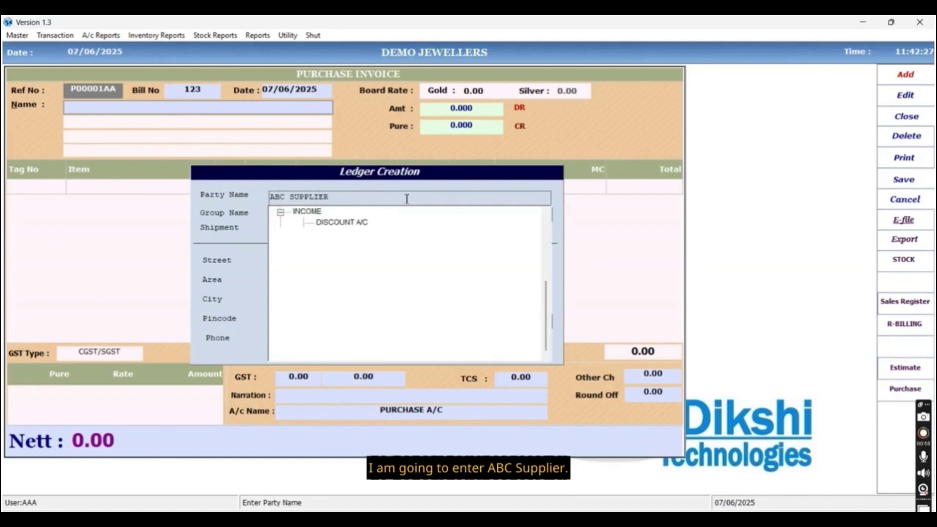
{"action": "key", "text": "Up"}
{"action": "key", "text": "Up"}
{"action": "key", "text": "Up"}
{"action": "key", "text": "Up"}
{"action": "key", "text": "Up"}
{"action": "key", "text": "Up"}
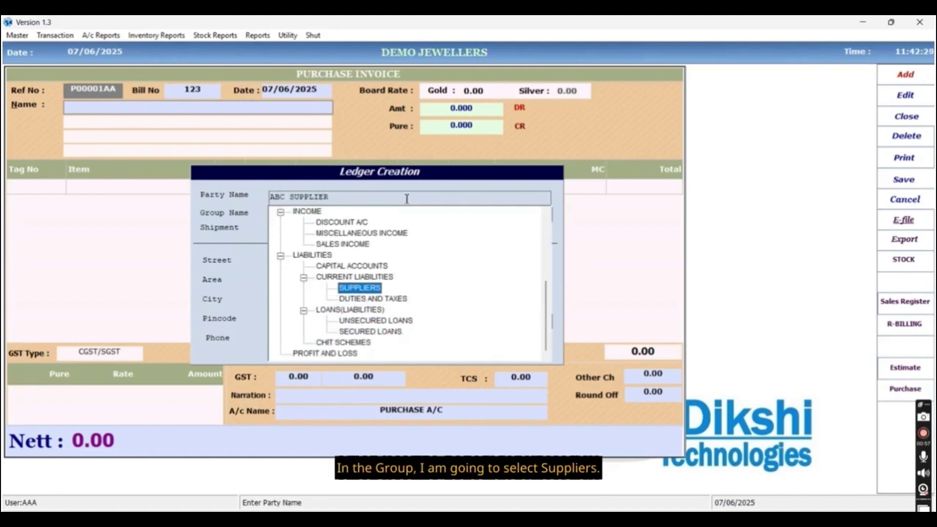
{"action": "key", "text": "Down"}
{"action": "key", "text": "Up"}
{"action": "key", "text": "Return"}
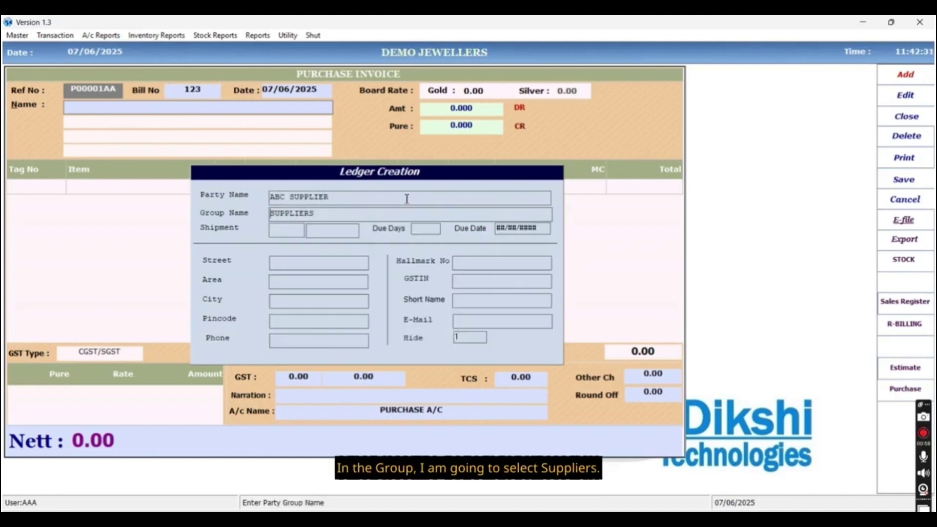
{"action": "key", "text": "Return"}
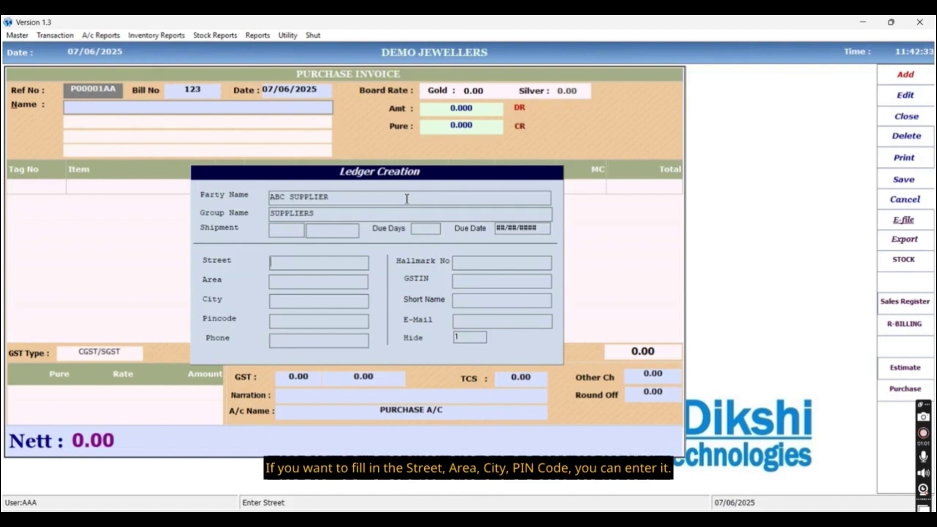
{"action": "key", "text": "Return"}
{"action": "key", "text": "Return"}
{"action": "key", "text": "Return"}
{"action": "key", "text": "Return"}
{"action": "key", "text": "Return"}
{"action": "key", "text": "Return"}
{"action": "key", "text": "Return"}
{"action": "key", "text": "Return"}
{"action": "key", "text": "Return"}
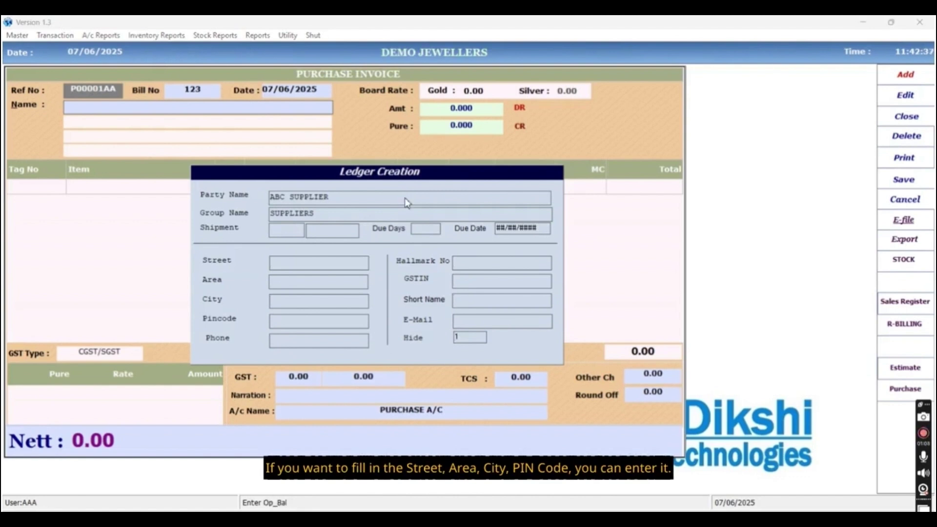
{"action": "key", "text": "Return"}
{"action": "key", "text": "Return"}
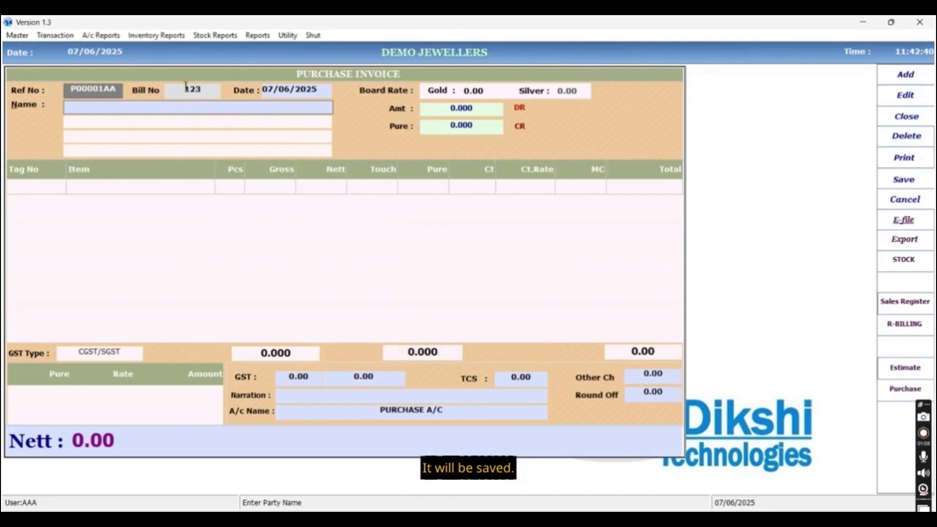
Set ABC SUPPLIER as the purchase invoice party.
{"action": "type", "text": "ABC"}
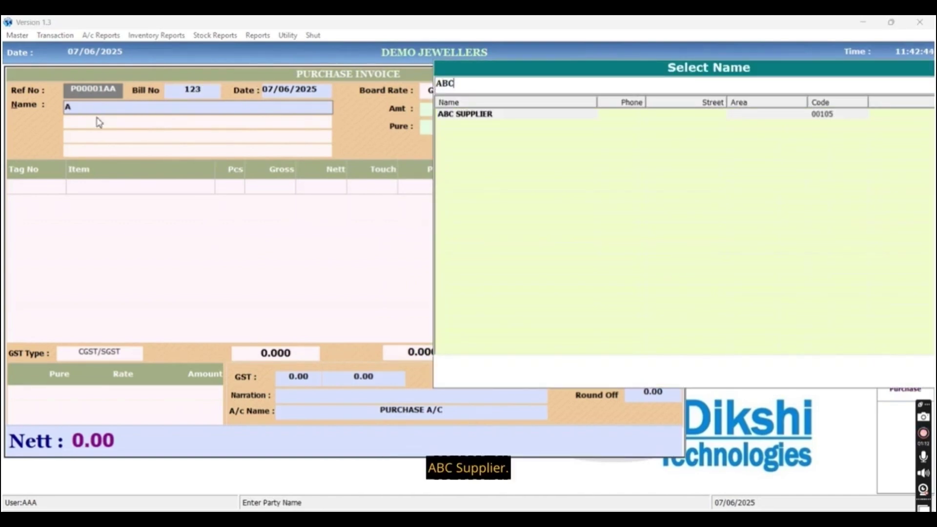
{"action": "key", "text": "Return"}
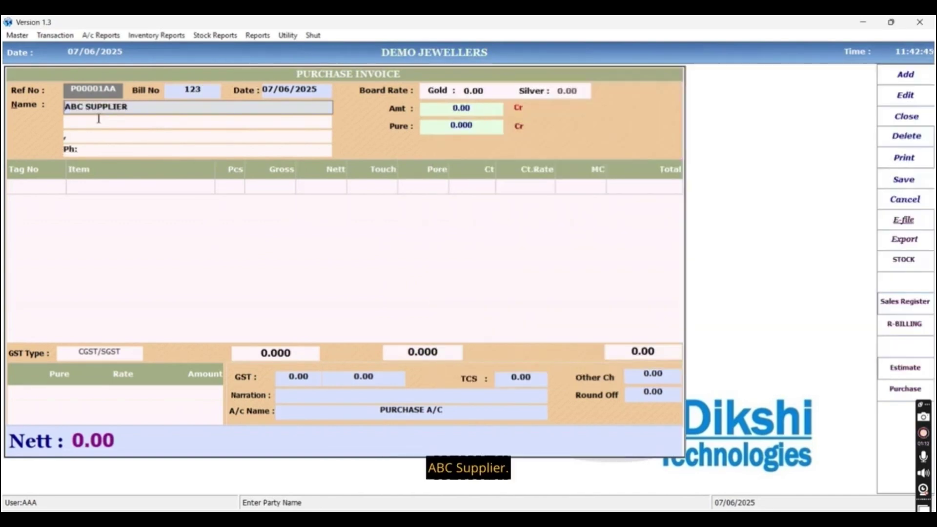
{"action": "key", "text": "Return"}
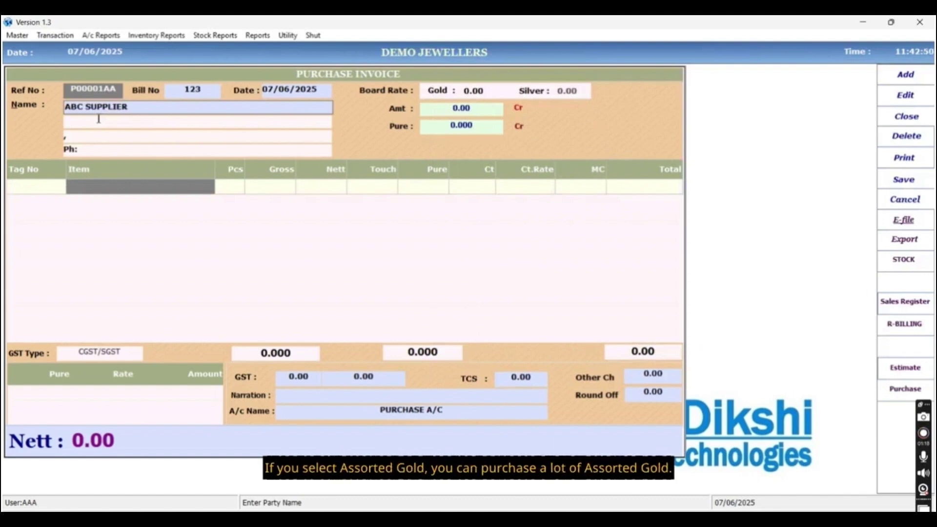
Add an ASSORTED GOLD item line with gross weight 250.
{"action": "type", "text": "ASS"}
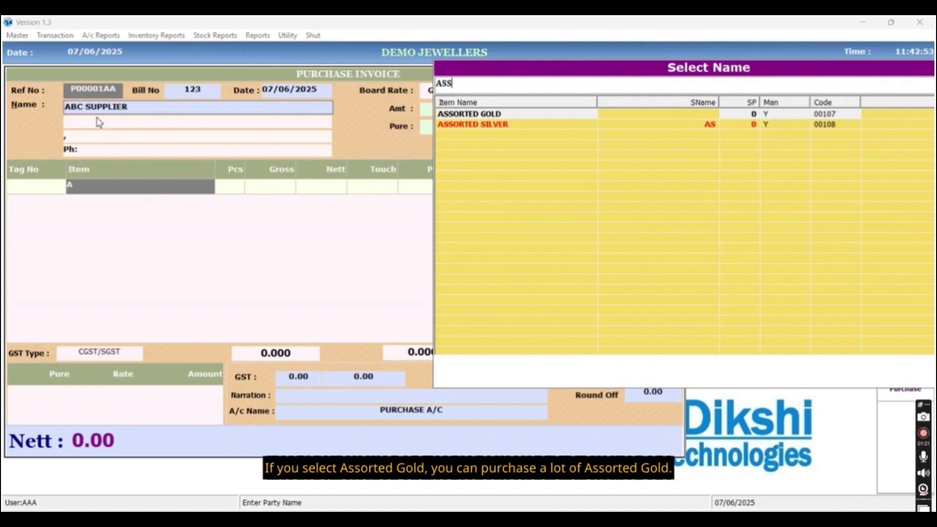
{"action": "key", "text": "Return"}
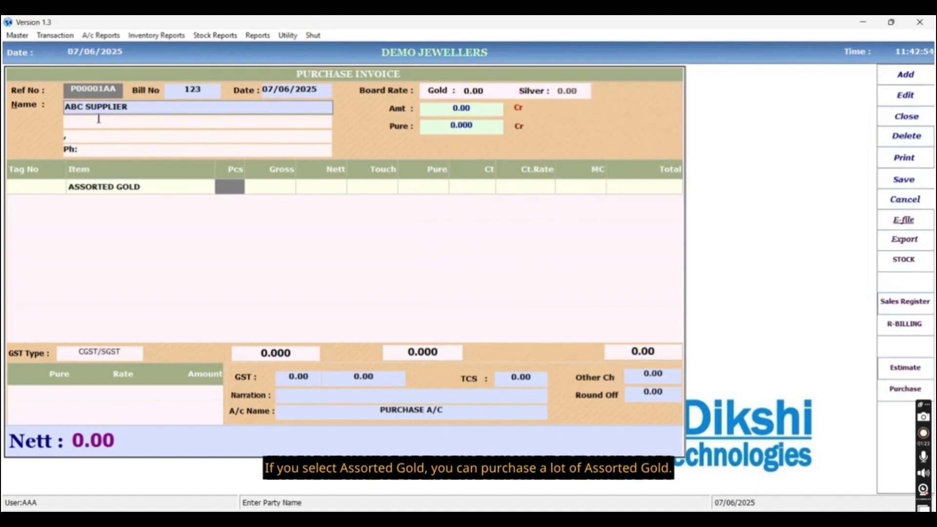
{"action": "key", "text": "Return"}
{"action": "type", "text": "250"}
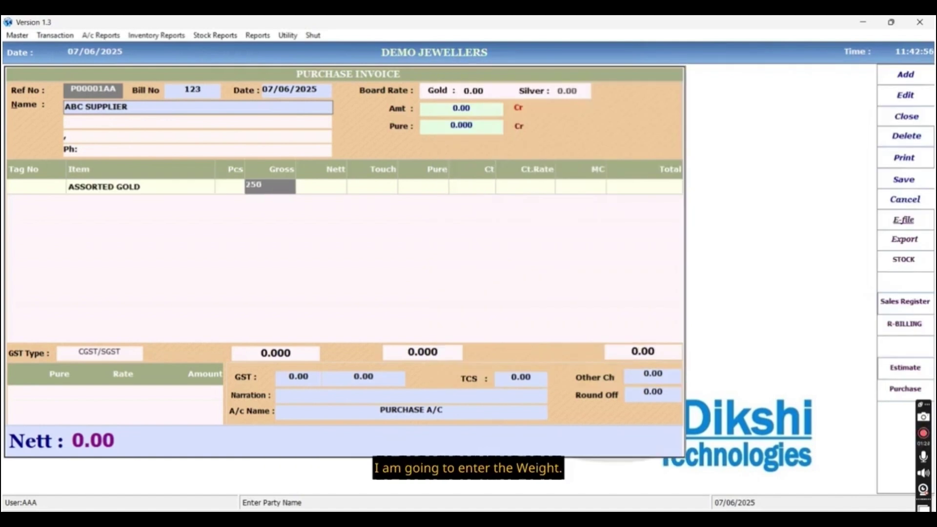
{"action": "key", "text": "Return"}
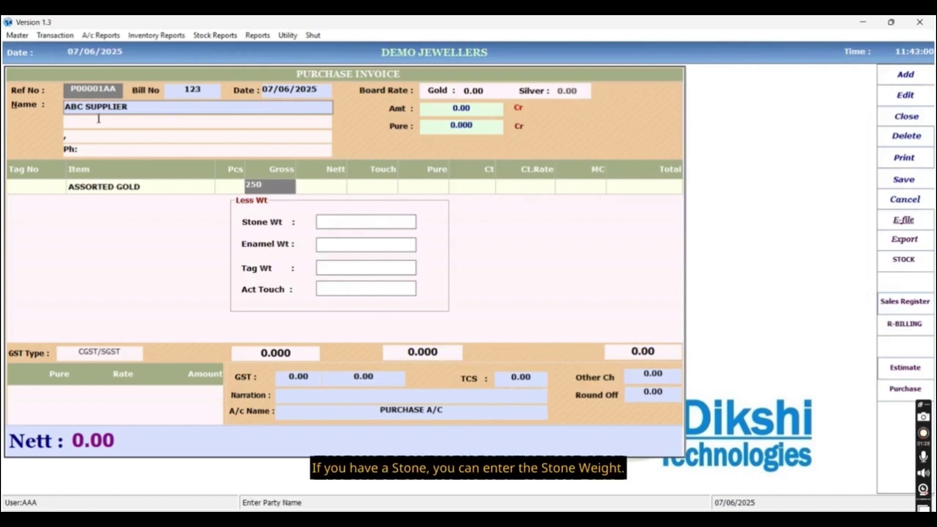
Enter stone weight 1.5, enamel weight 2.5 and actual touch 91.6 as less-weight details.
{"action": "type", "text": "1.5"}
{"action": "key", "text": "Return"}
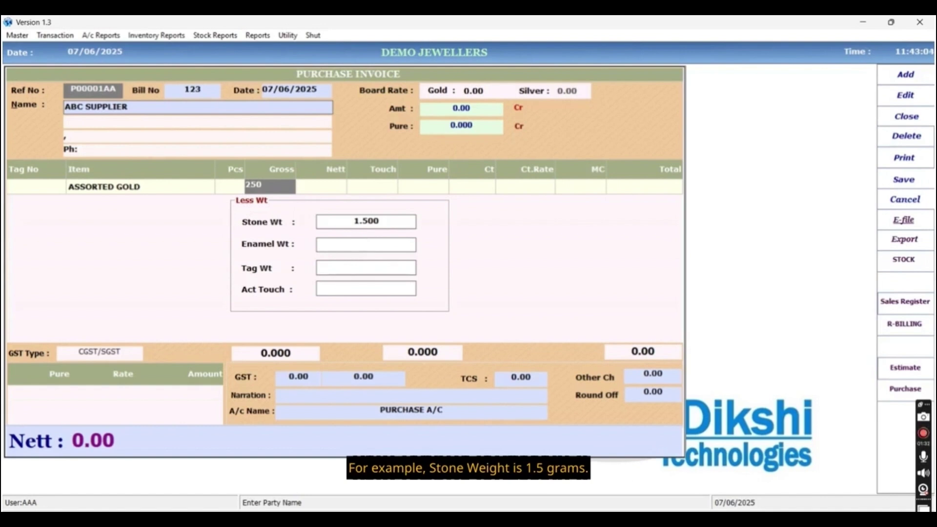
{"action": "type", "text": "2.5"}
{"action": "key", "text": "Return"}
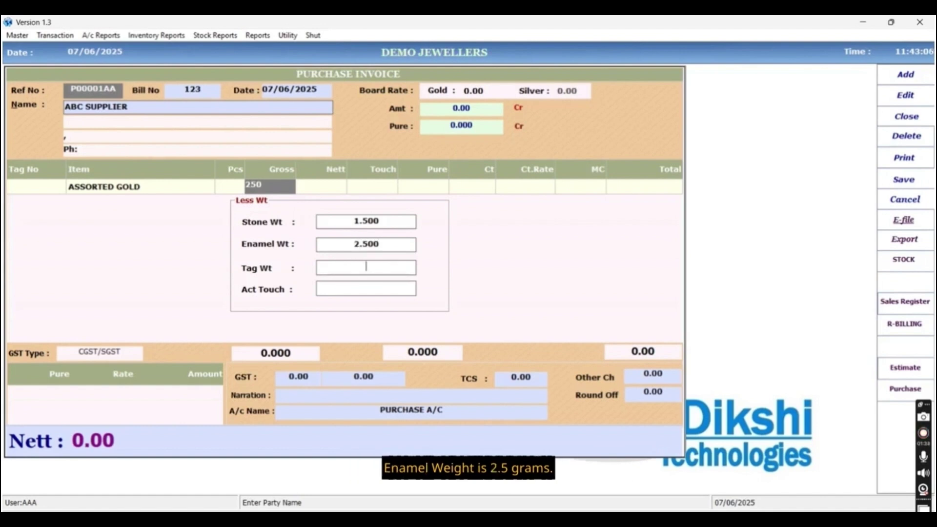
{"action": "key", "text": "Return"}
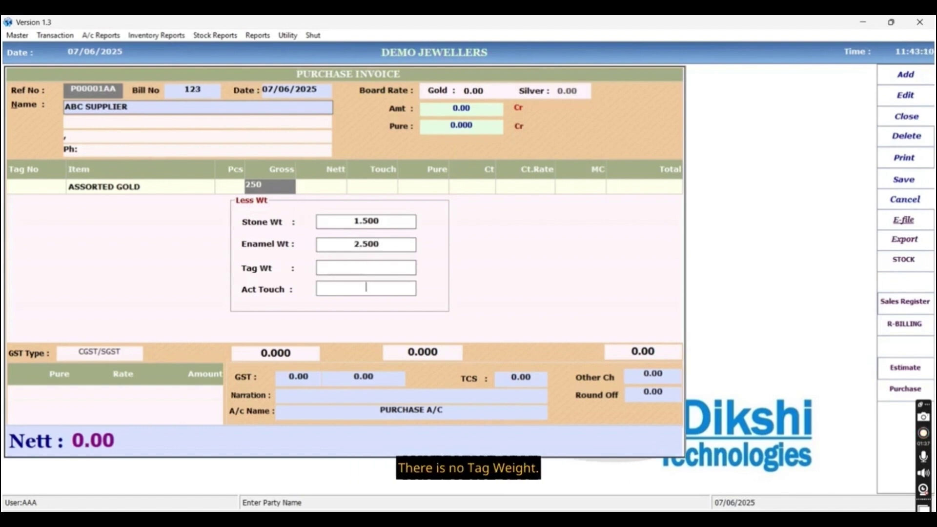
{"action": "type", "text": "91.6"}
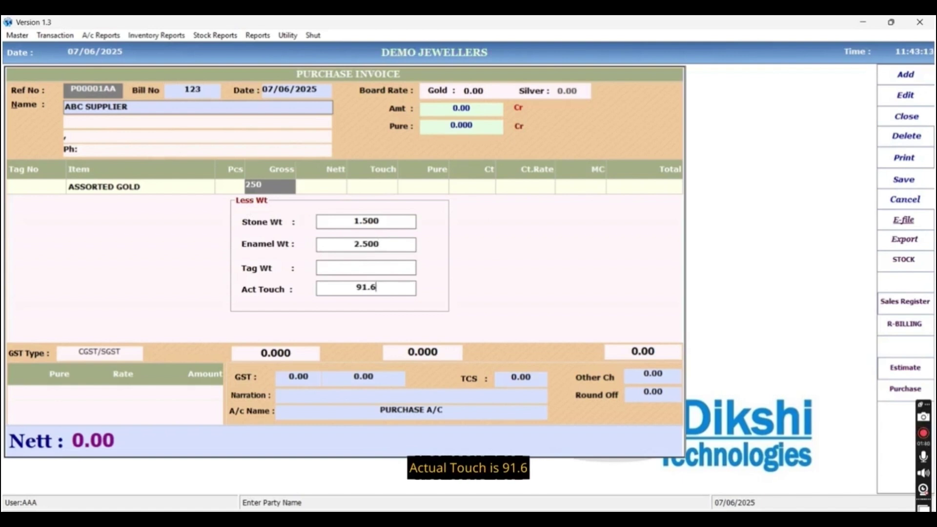
{"action": "key", "text": "Return"}
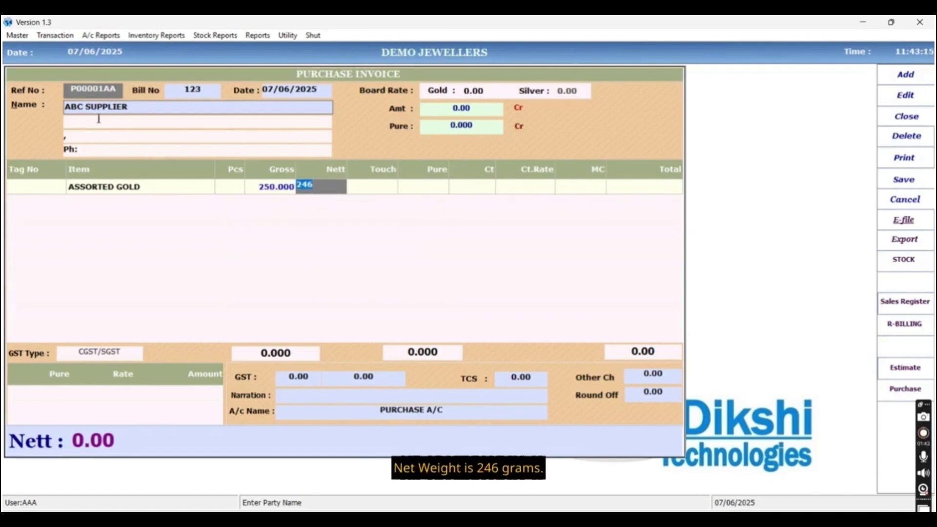
Accept nett 246, set touch 97 and making charge 2500 on the first line.
{"action": "key", "text": "Return"}
{"action": "type", "text": "9"}
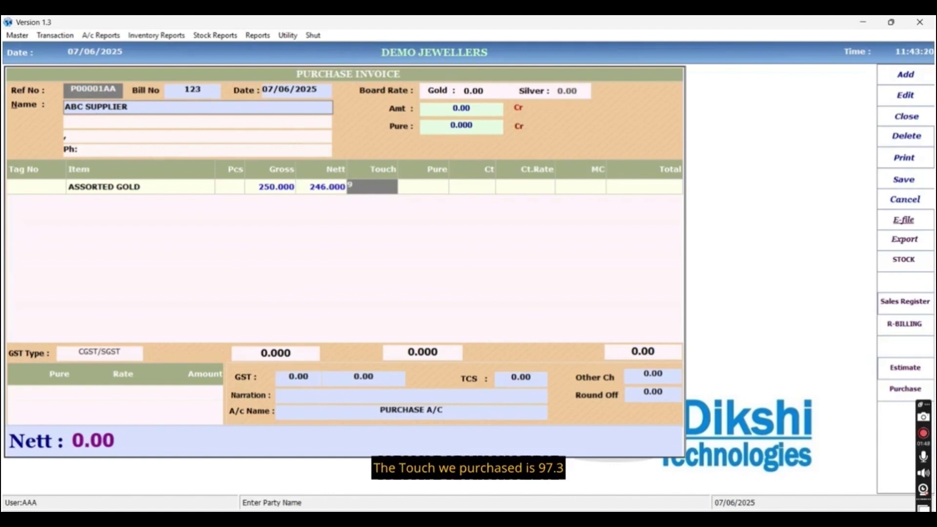
{"action": "type", "text": "7"}
{"action": "key", "text": "Return"}
{"action": "key", "text": "Return"}
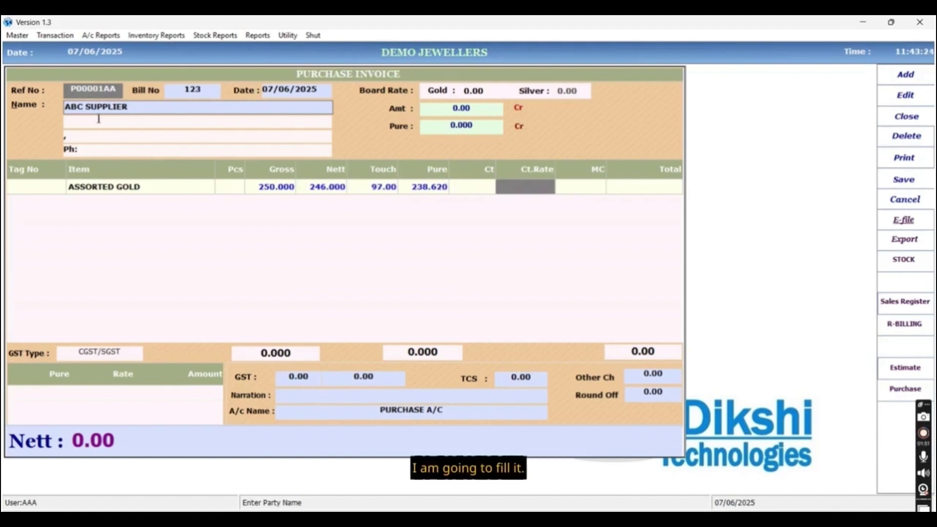
{"action": "key", "text": "Return"}
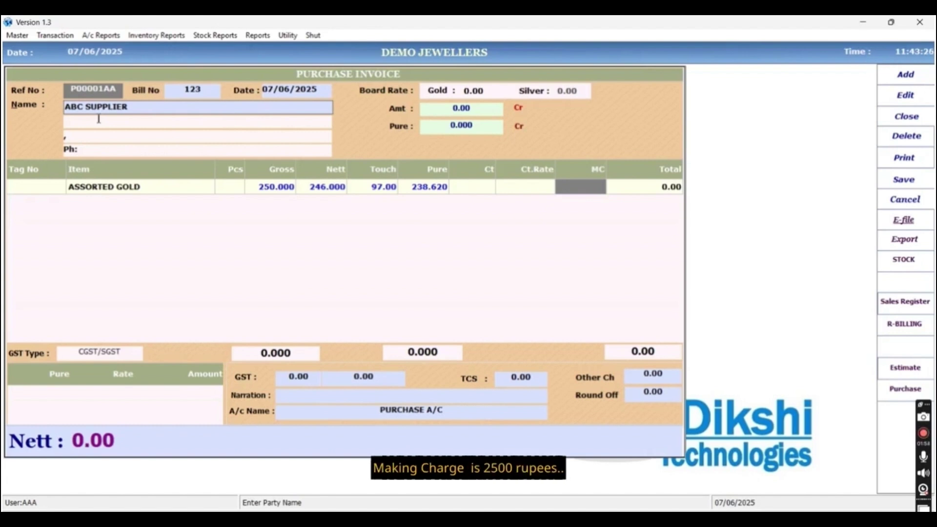
{"action": "type", "text": "2500"}
{"action": "key", "text": "Return"}
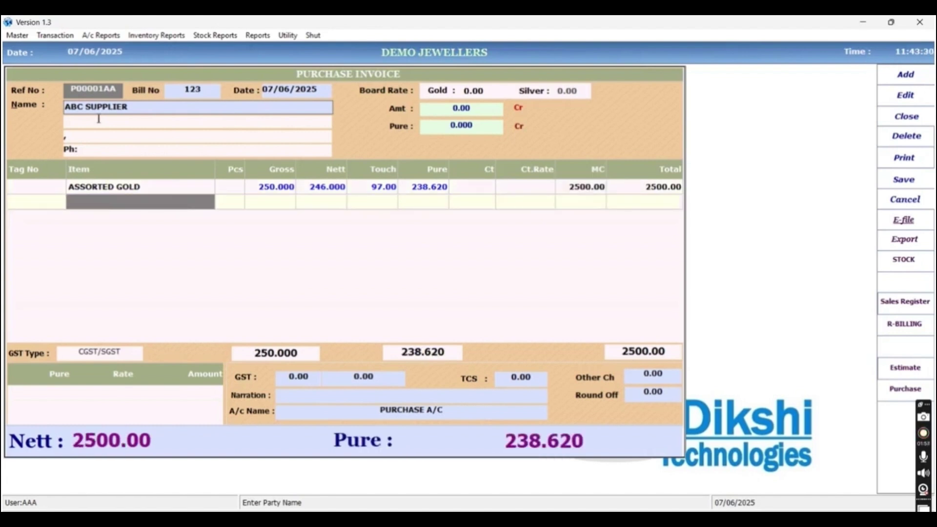
Add a second ASSORTED GOLD line: gross 350, actual touch 91.6, touch 98, making charge 3500.
{"action": "key", "text": "Return"}
{"action": "key", "text": "Return"}
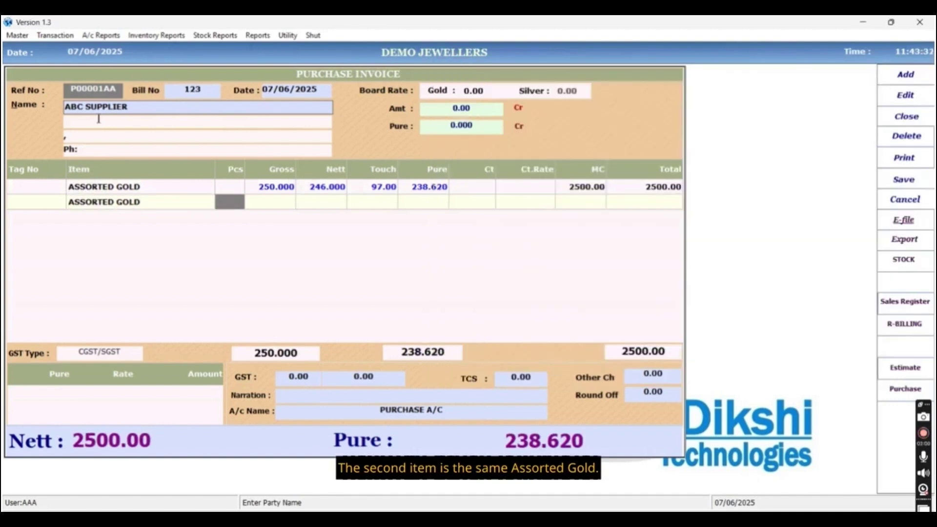
{"action": "key", "text": "Return"}
{"action": "type", "text": "350"}
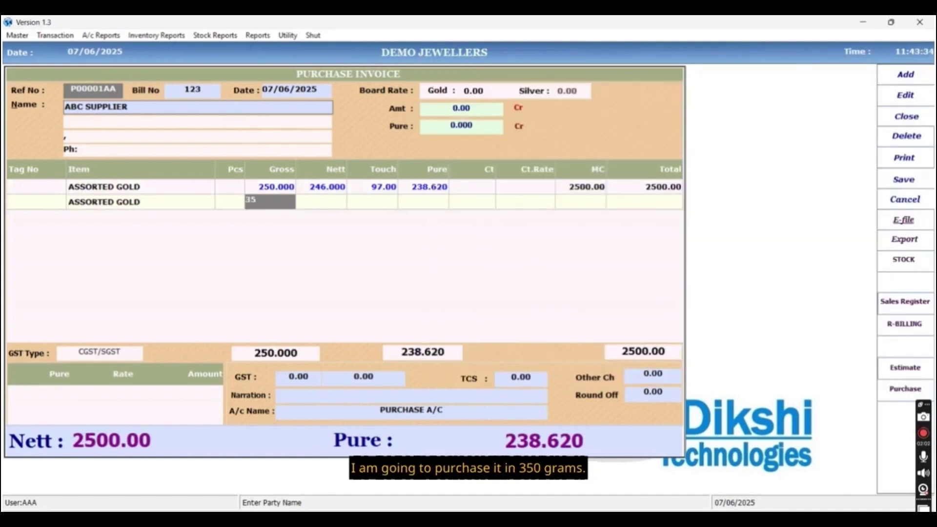
{"action": "key", "text": "Return"}
{"action": "key", "text": "Return"}
{"action": "key", "text": "Return"}
{"action": "key", "text": "Return"}
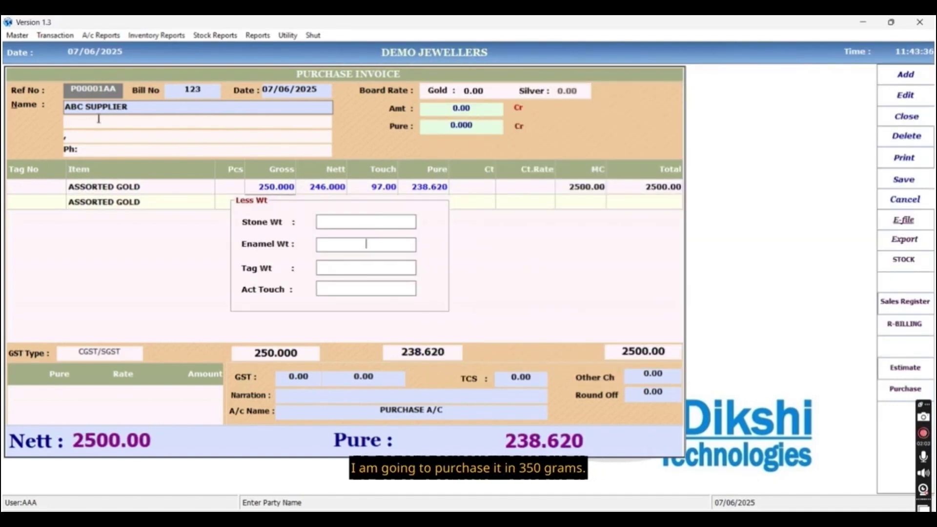
{"action": "type", "text": "91.6"}
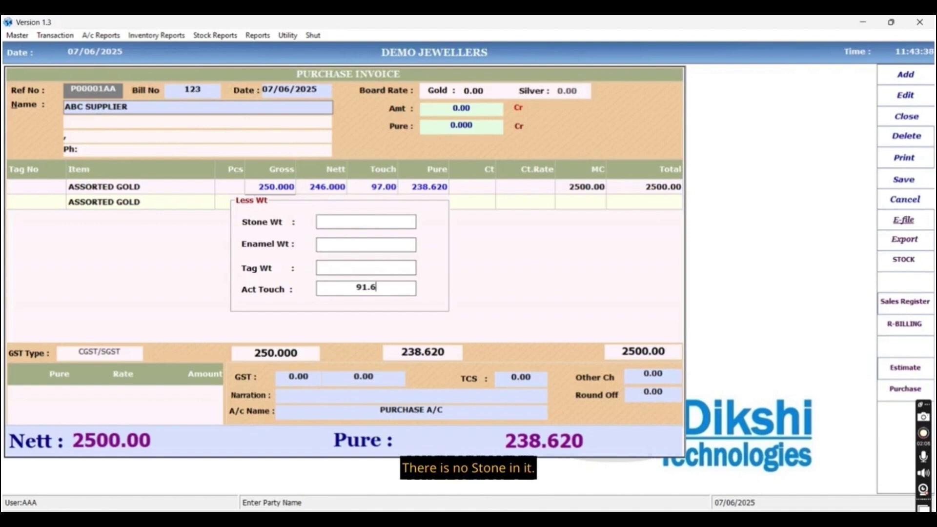
{"action": "key", "text": "Return"}
{"action": "key", "text": "Return"}
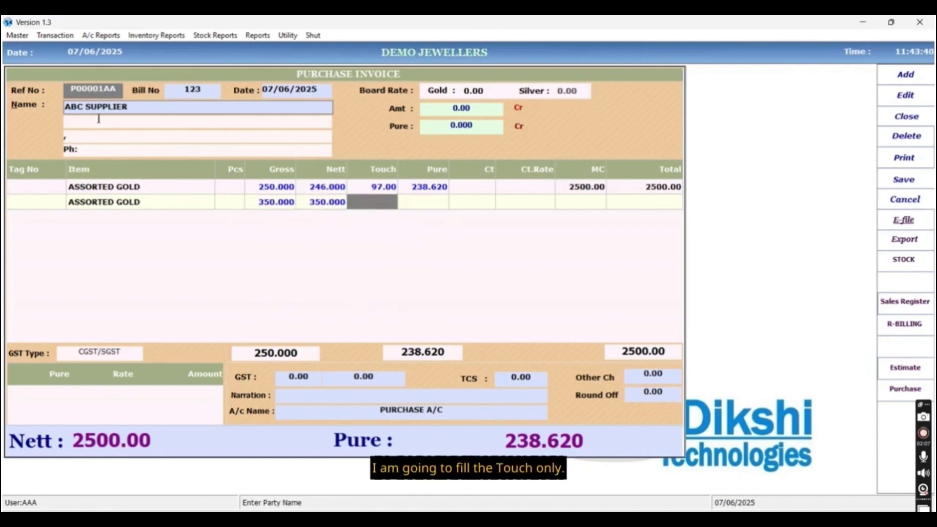
{"action": "type", "text": "9"}
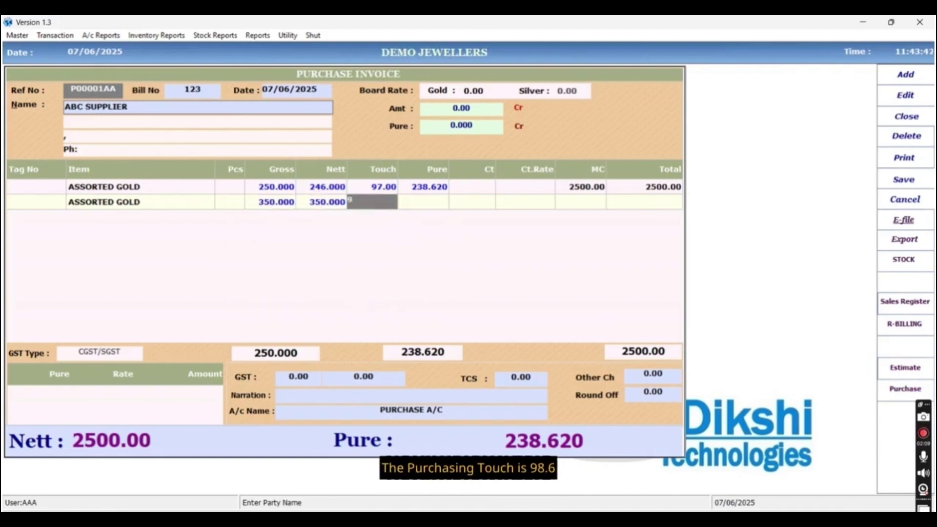
{"action": "type", "text": "8"}
{"action": "key", "text": "Return"}
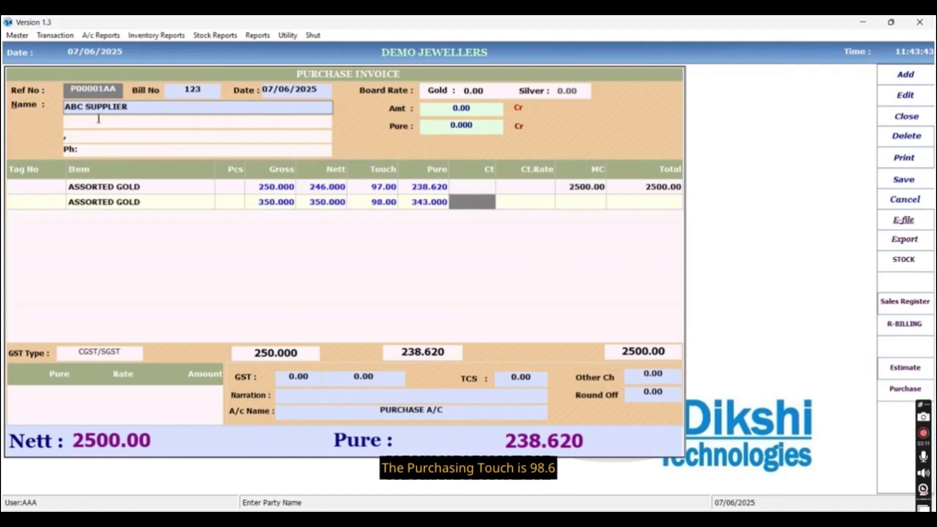
{"action": "key", "text": "Return"}
{"action": "key", "text": "Return"}
{"action": "type", "text": "3500"}
{"action": "key", "text": "Return"}
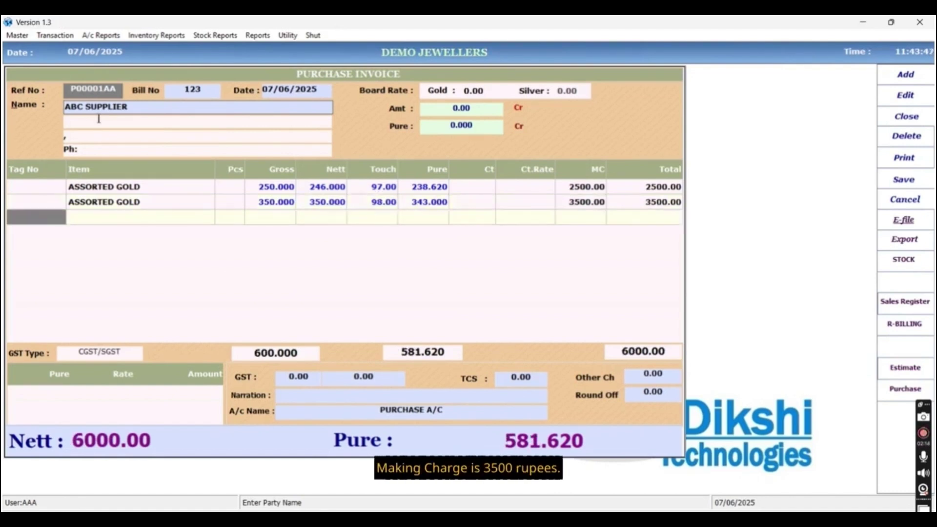
{"action": "key", "text": "Return"}
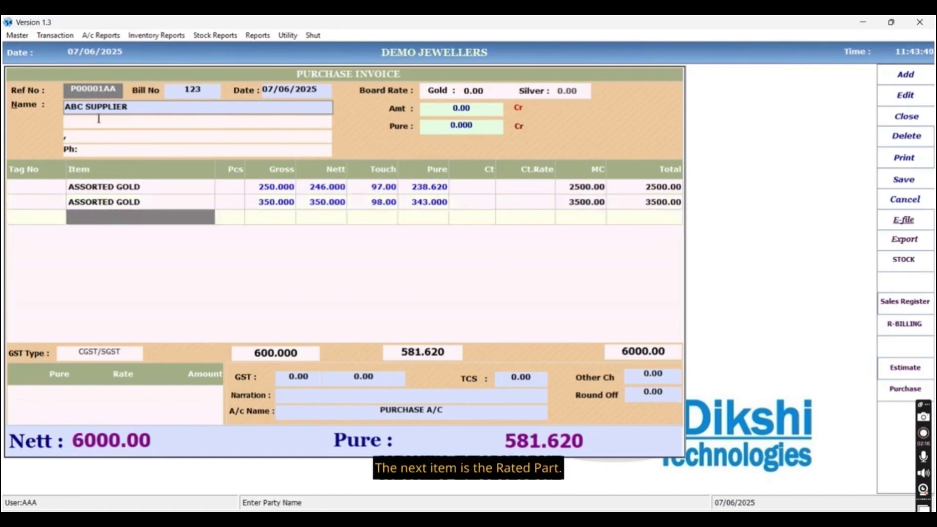
Enter gold rate 10075 and 3% GST on the purchase.
{"action": "key", "text": "Return"}
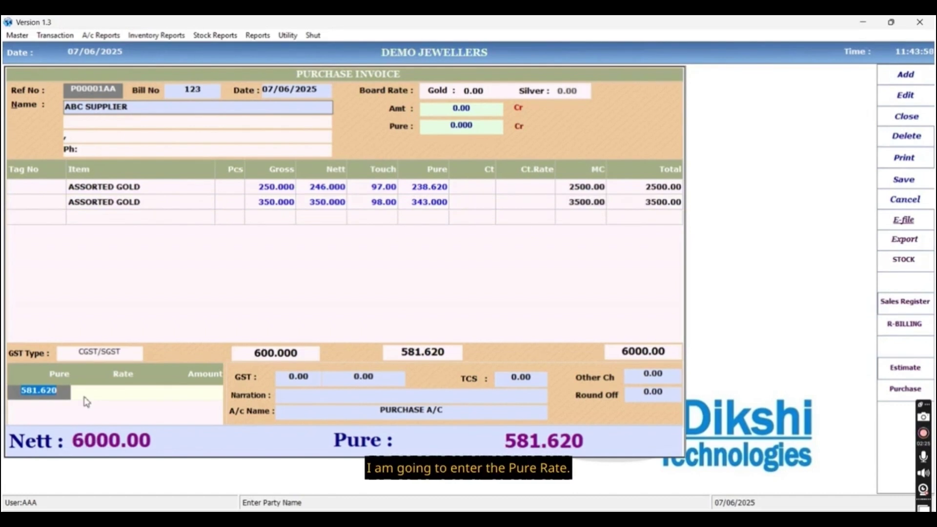
{"action": "key", "text": "Return"}
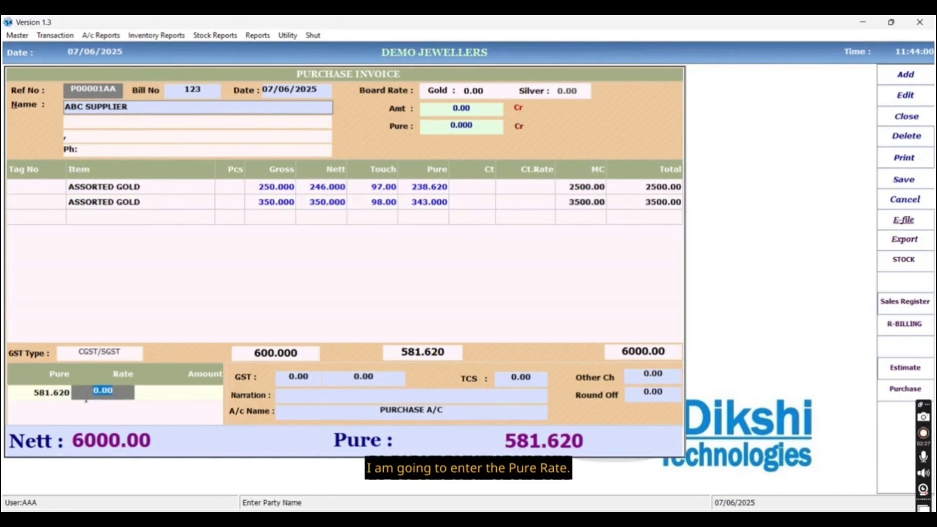
{"action": "type", "text": "10"}
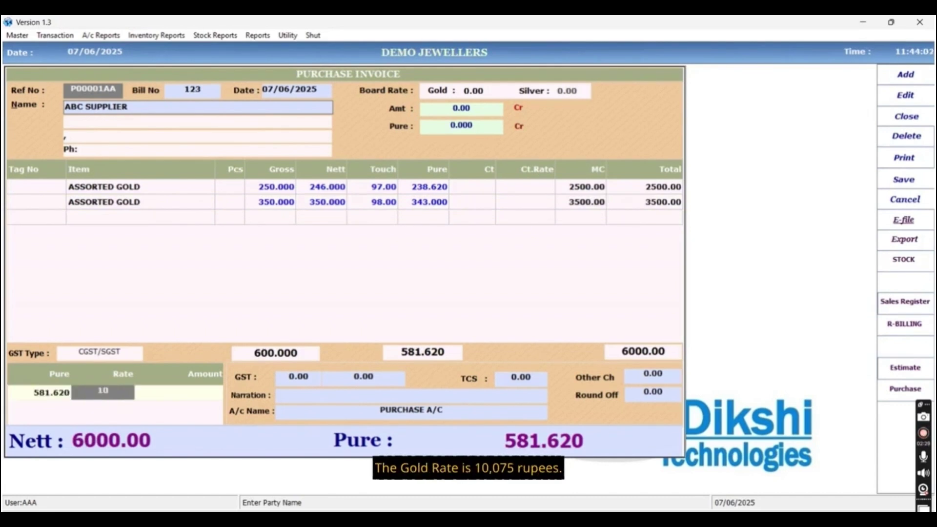
{"action": "type", "text": "075"}
{"action": "key", "text": "Return"}
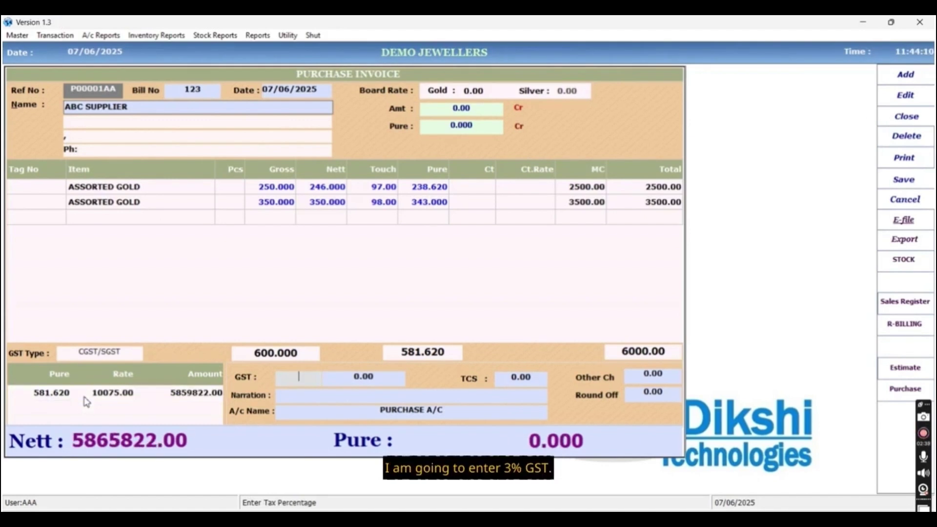
{"action": "type", "text": "3"}
{"action": "key", "text": "Return"}
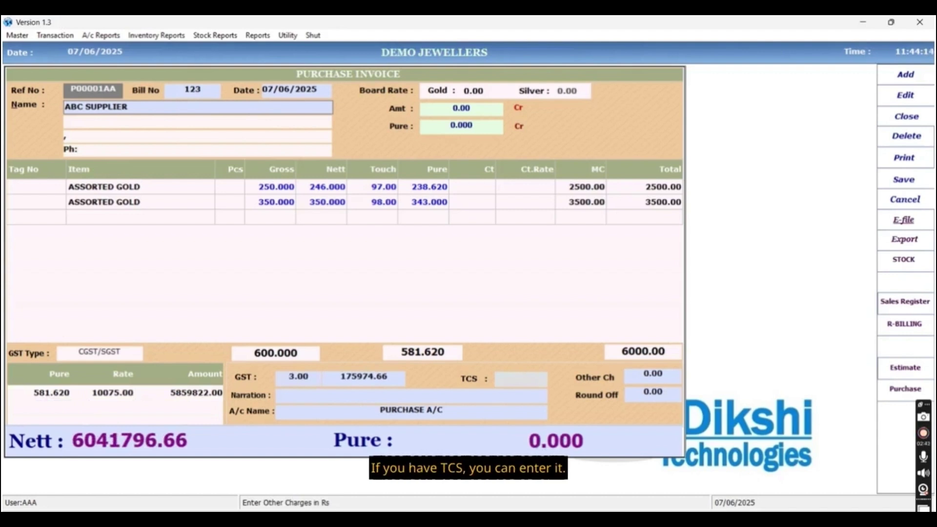
Add 1500 other charges and -0.66 round off, then save the invoice.
{"action": "key", "text": "Return"}
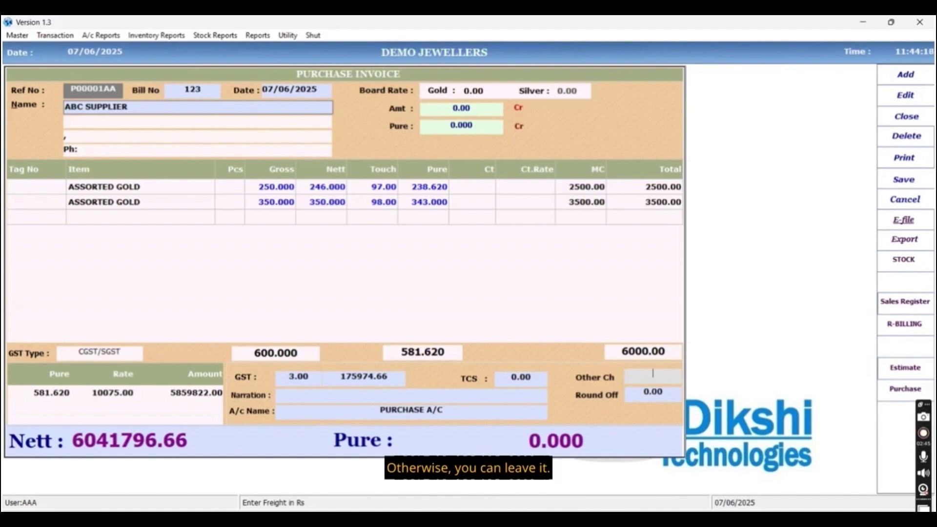
{"action": "type", "text": "1500"}
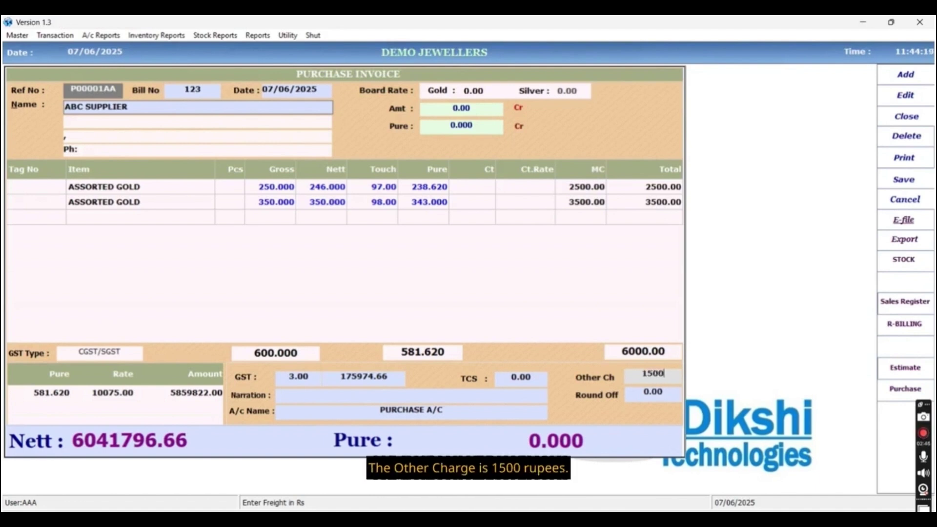
{"action": "key", "text": "Return"}
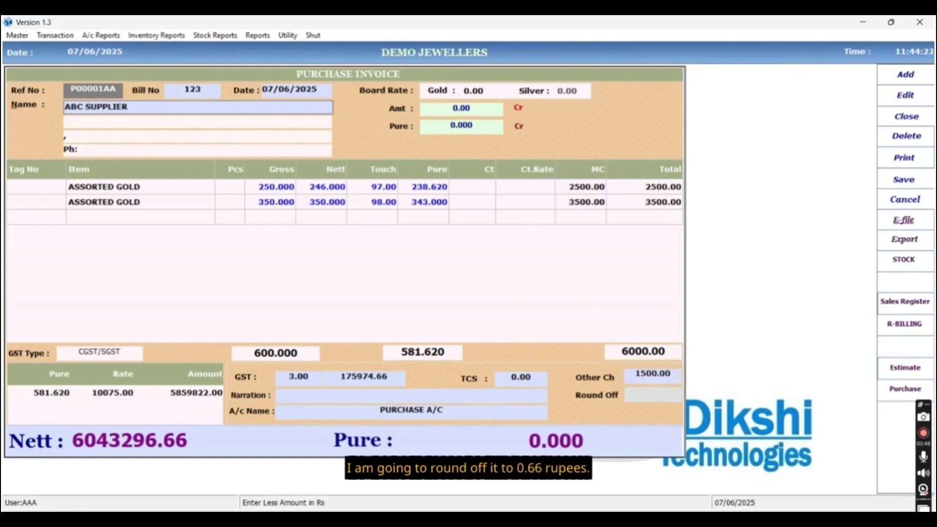
{"action": "type", "text": "-0.66"}
{"action": "key", "text": "Return"}
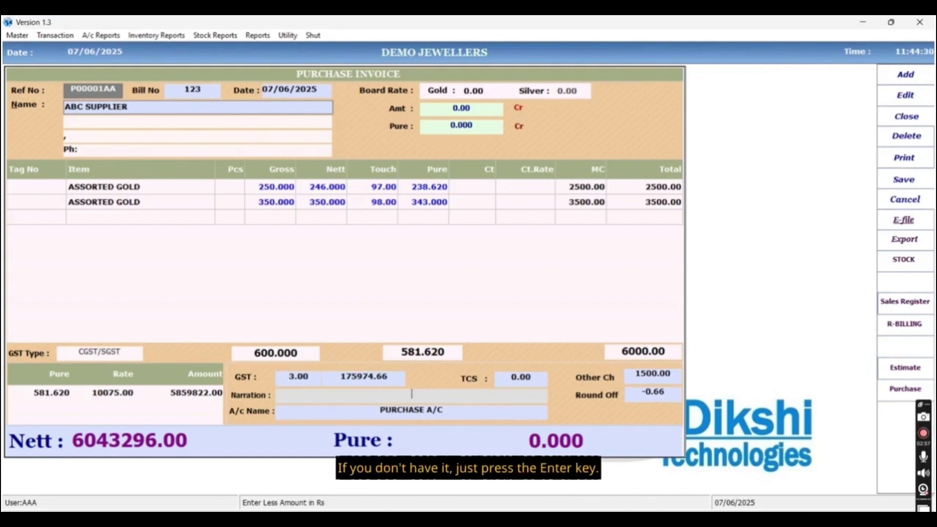
{"action": "key", "text": "Return"}
{"action": "key", "text": "Return"}
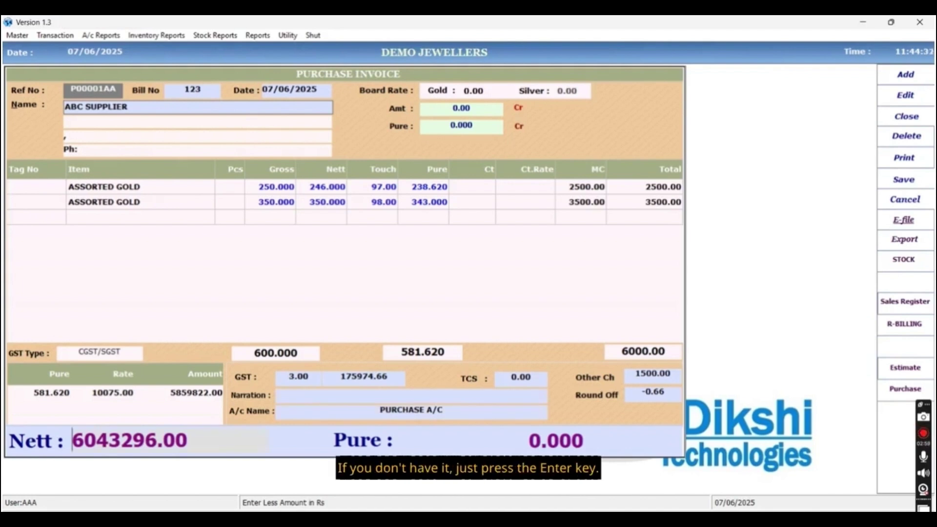
{"action": "key", "text": "Return"}
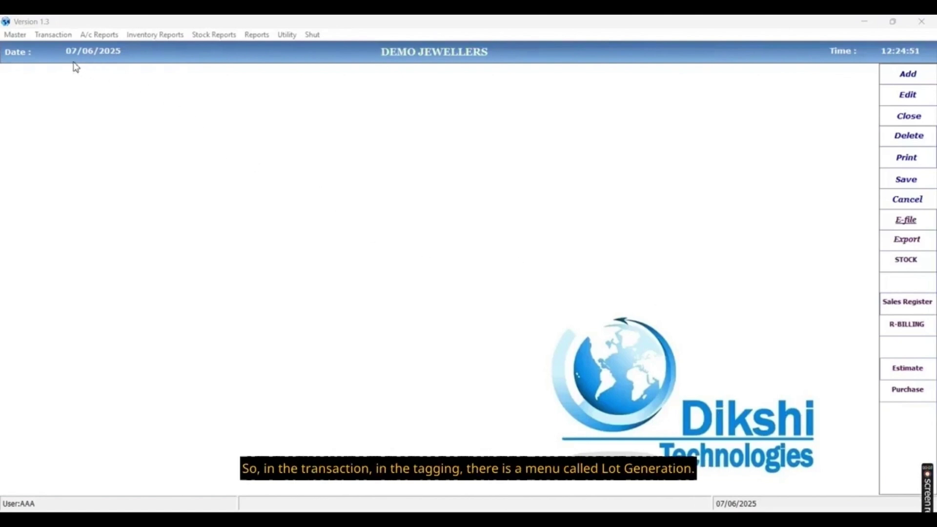
Open Lot Generation and choose ABC SUPPLIER as the supplier.
{"action": "left_click", "coordinate": [56, 39]}
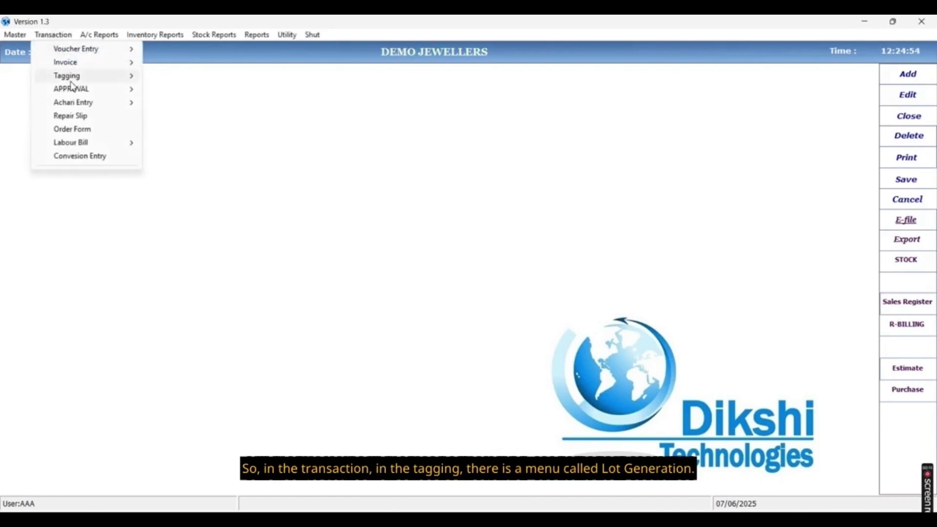
{"action": "mouse_move", "coordinate": [72, 81]}
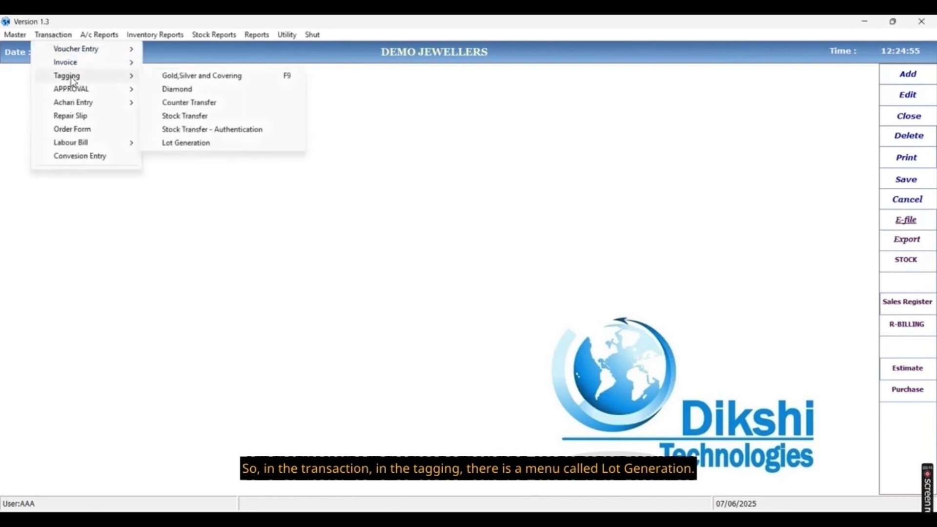
{"action": "left_click", "coordinate": [183, 146]}
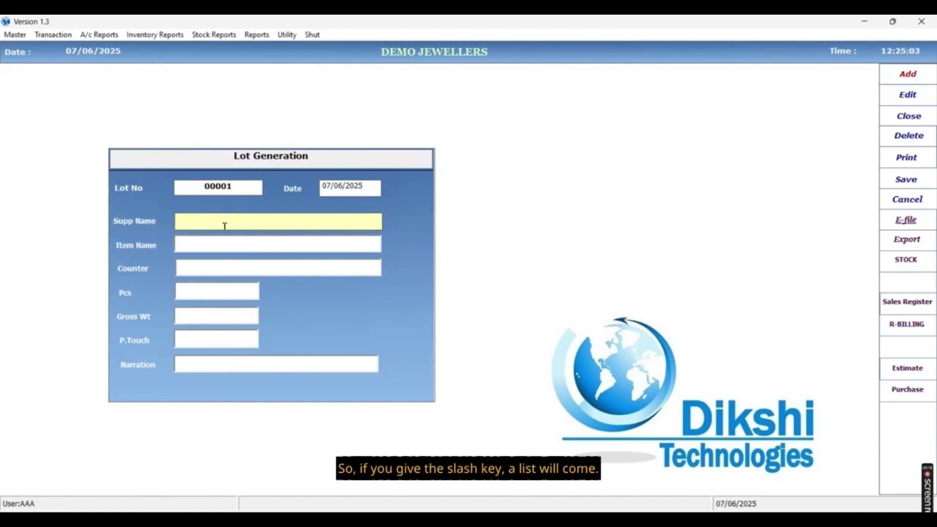
{"action": "key", "text": "slash"}
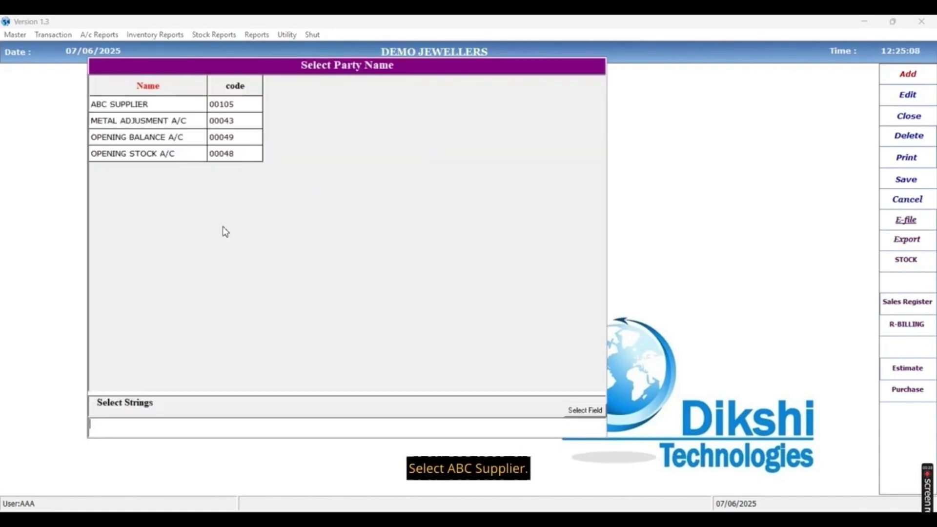
{"action": "type", "text": "A"}
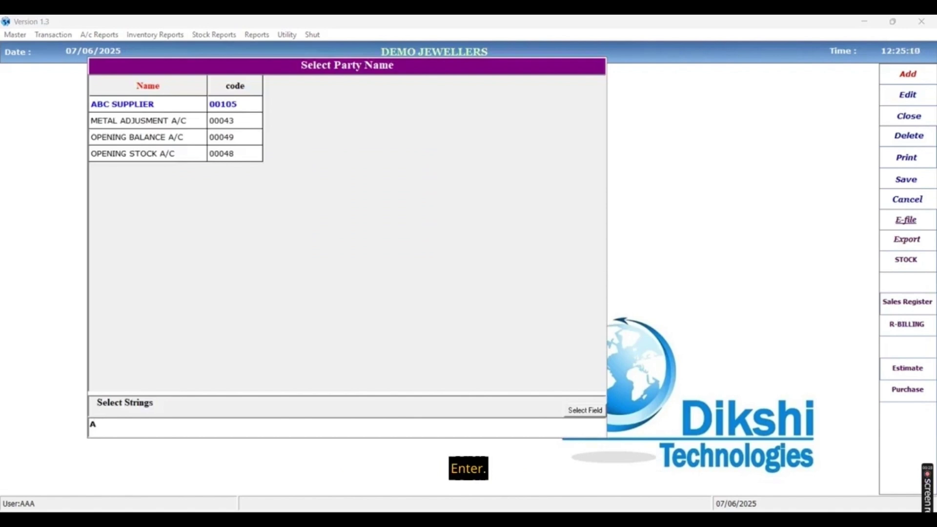
{"action": "key", "text": "Return"}
{"action": "key", "text": "Return"}
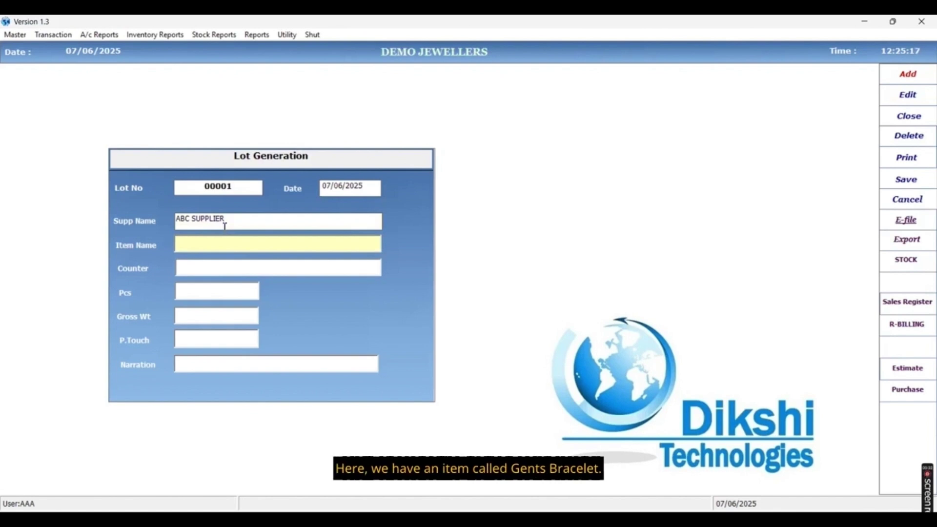
Select G GENTS BRACELET as the lot item on the GOLD counter.
{"action": "key", "text": "Return"}
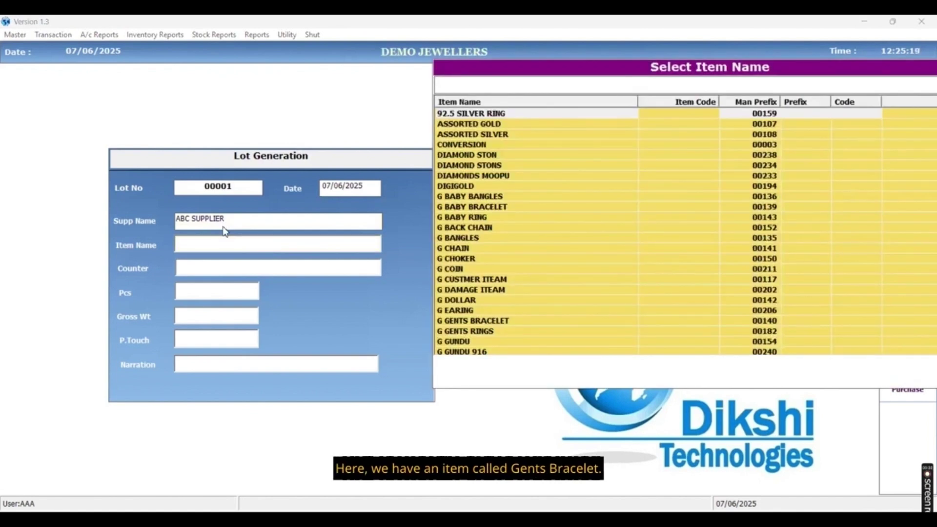
{"action": "type", "text": "GE"}
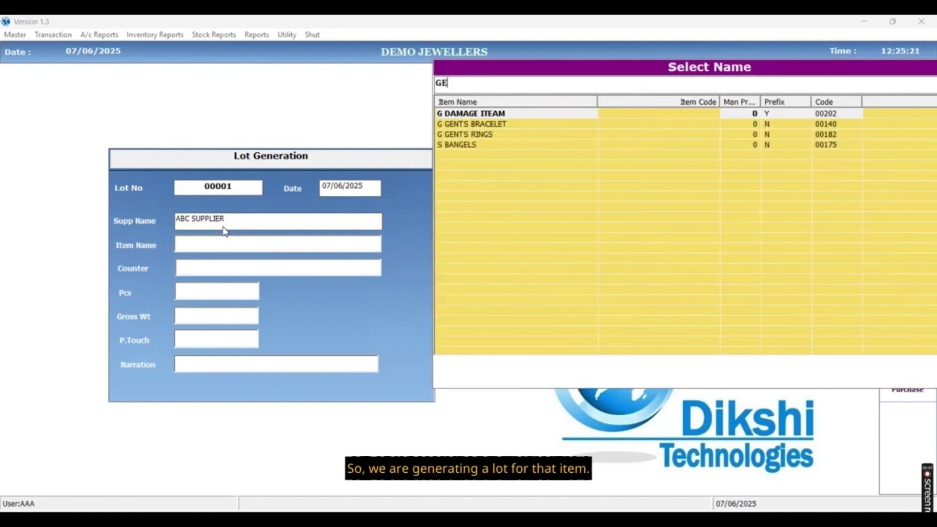
{"action": "key", "text": "Down"}
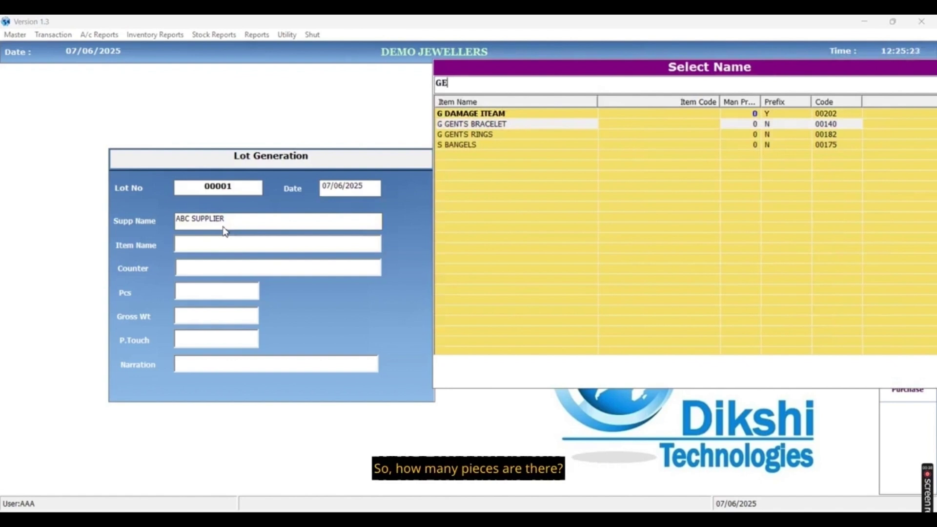
{"action": "key", "text": "Return"}
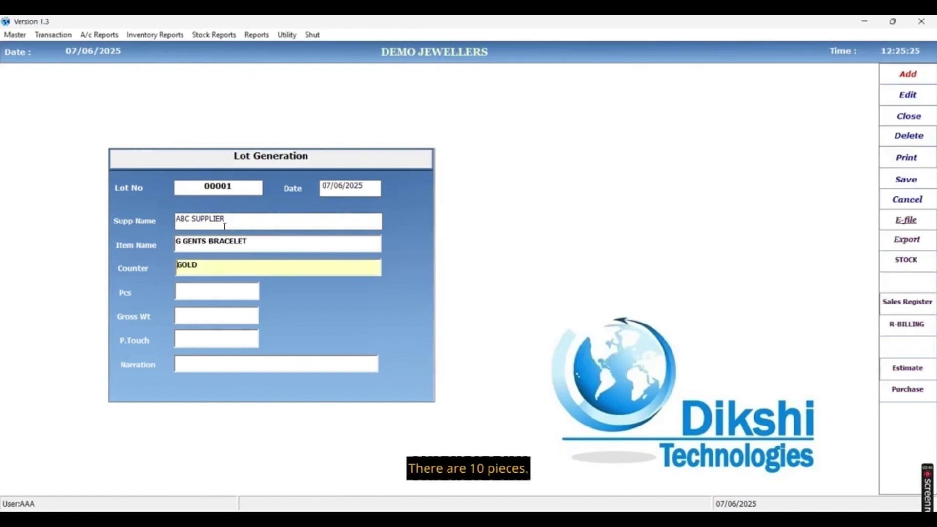
{"action": "key", "text": "Return"}
Enter 10 pieces, 250 gross weight and 97 touch, and finish the lot entry.
{"action": "type", "text": "10"}
{"action": "key", "text": "Return"}
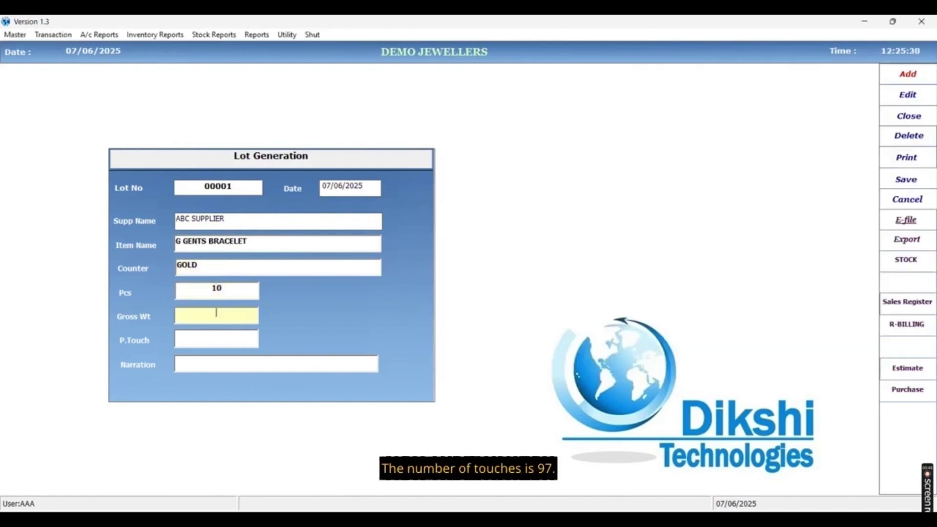
{"action": "type", "text": "250"}
{"action": "key", "text": "Return"}
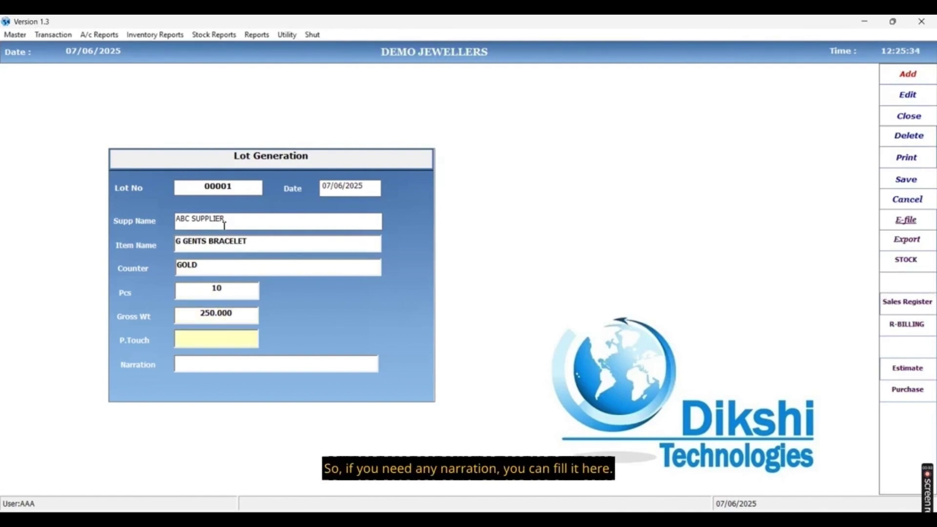
{"action": "type", "text": "97"}
{"action": "key", "text": "Return"}
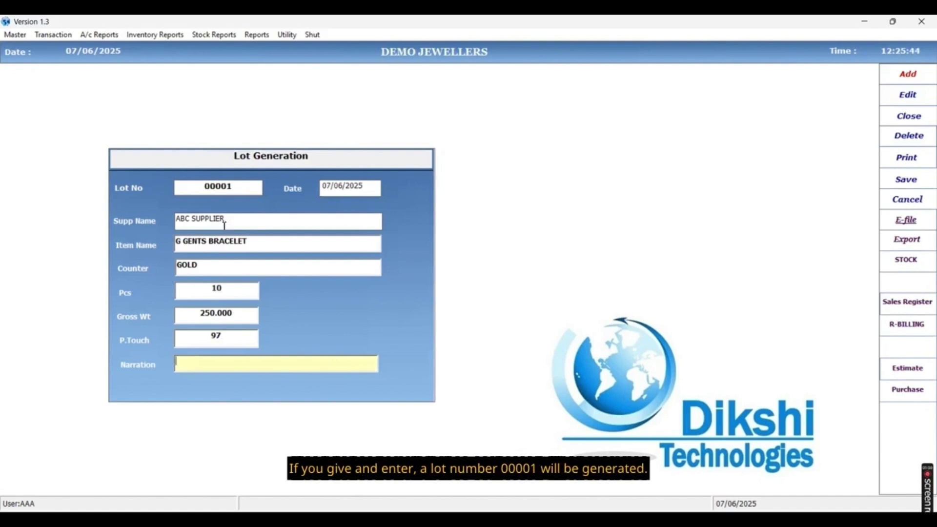
{"action": "key", "text": "Return"}
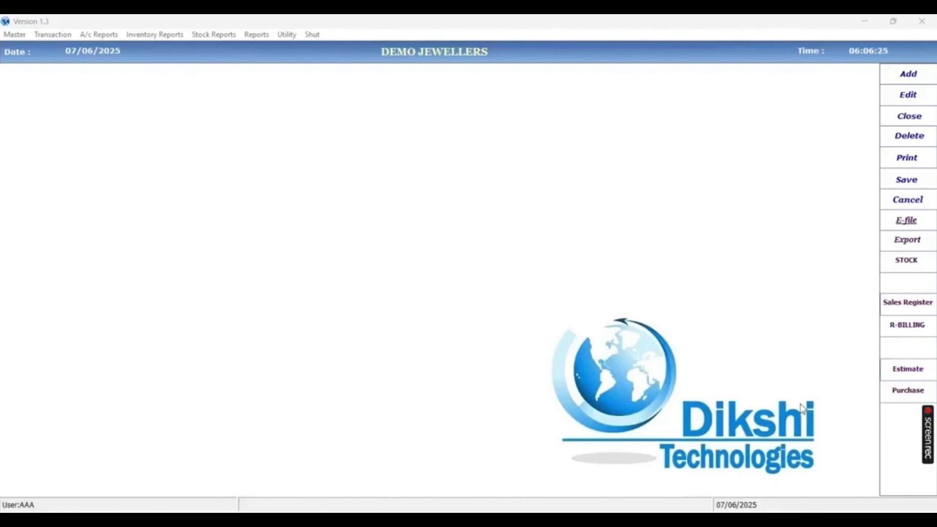
Start a Gold, Silver and Covering tagging entry from Transaction > Tagging.
{"action": "left_click", "coordinate": [52, 35]}
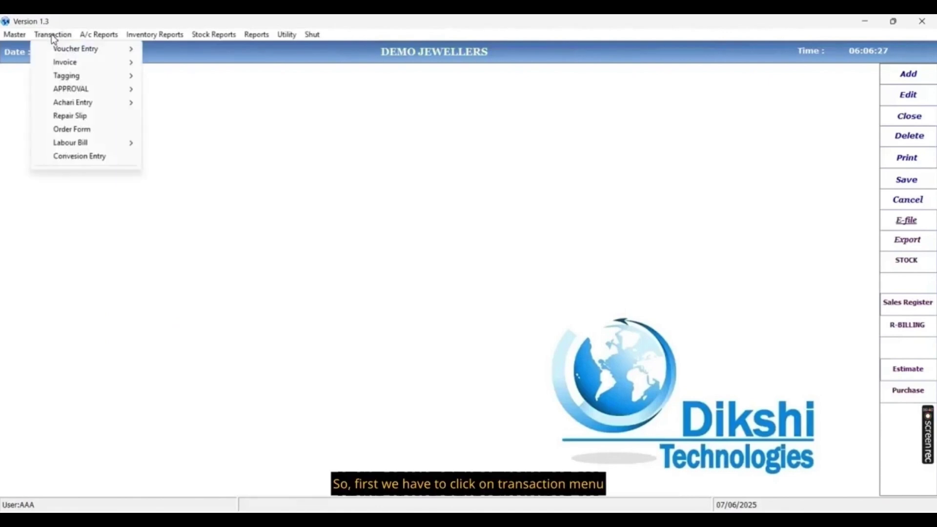
{"action": "mouse_move", "coordinate": [62, 78]}
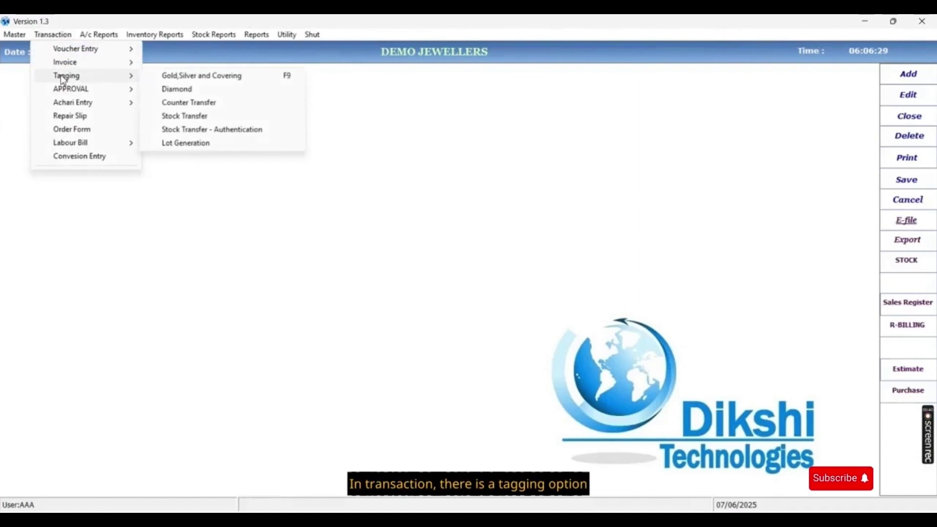
{"action": "left_click", "coordinate": [199, 80]}
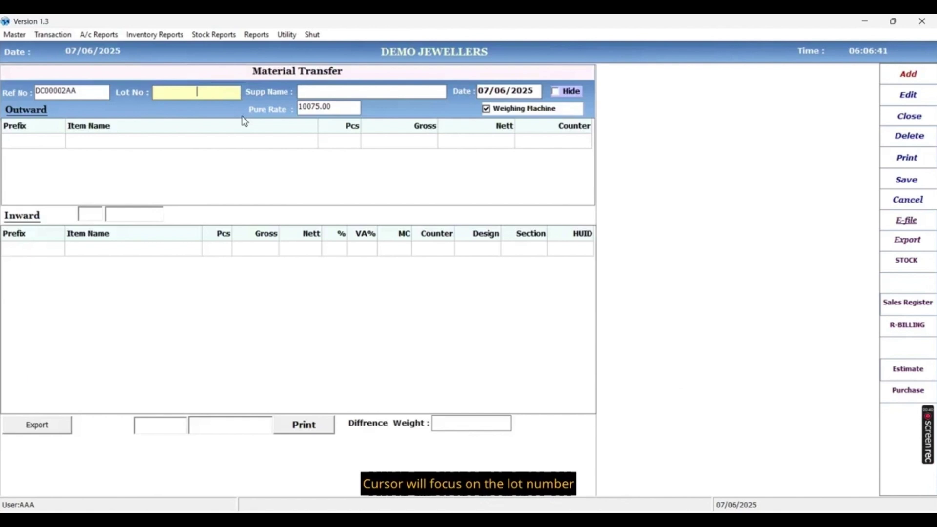
Load lot 00001, accepting supplier ABC SUPPLIER and pure rate 10075.00.
{"action": "key", "text": "slash"}
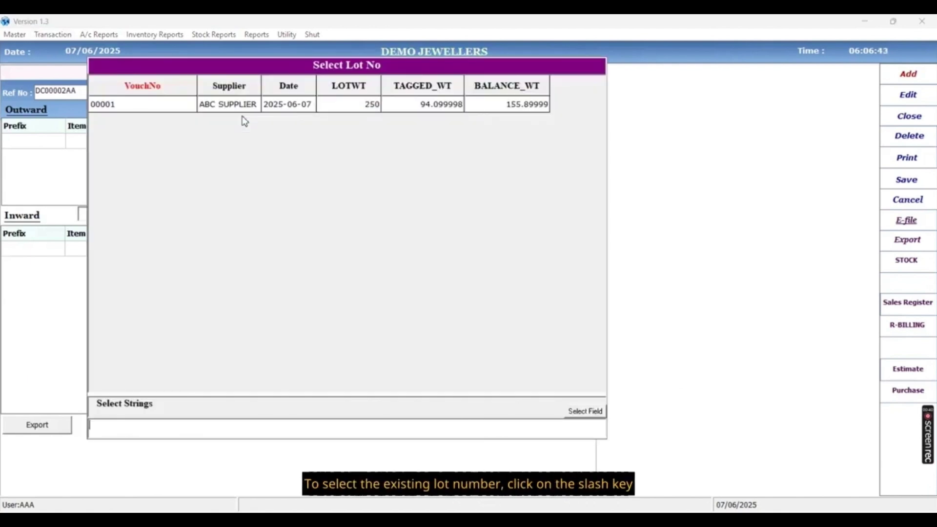
{"action": "left_click", "coordinate": [220, 110]}
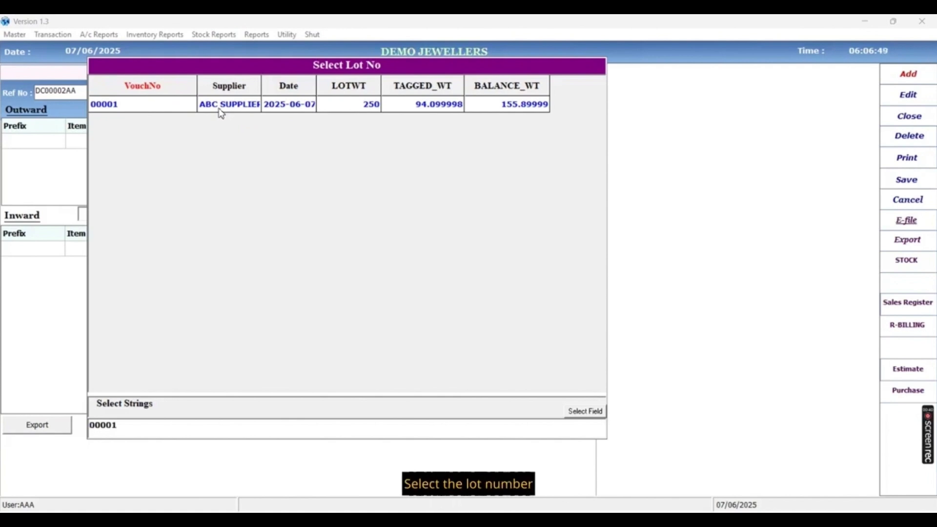
{"action": "double_click", "coordinate": [219, 109]}
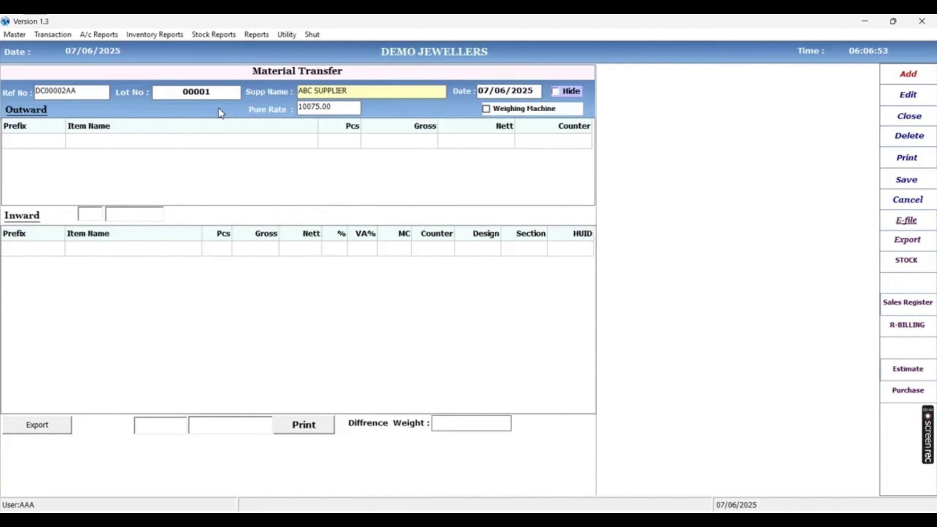
{"action": "key", "text": "Return"}
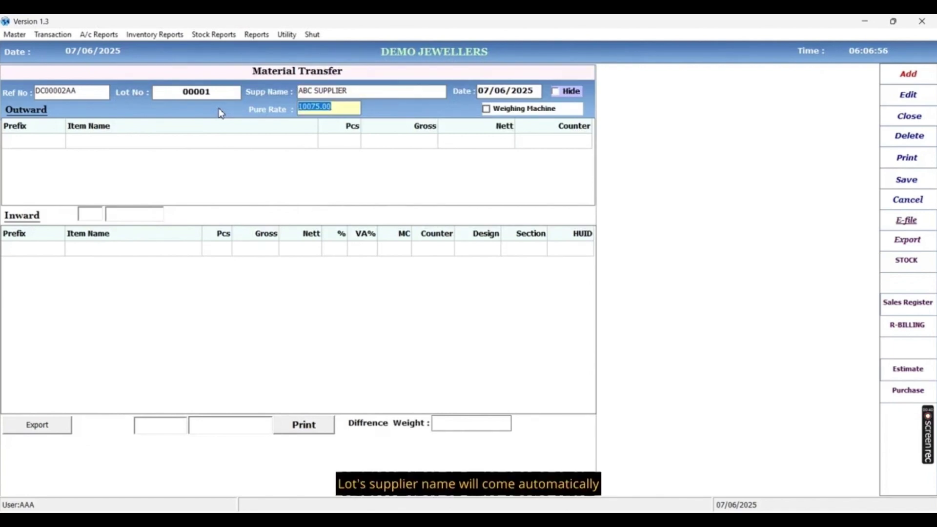
{"action": "key", "text": "Return"}
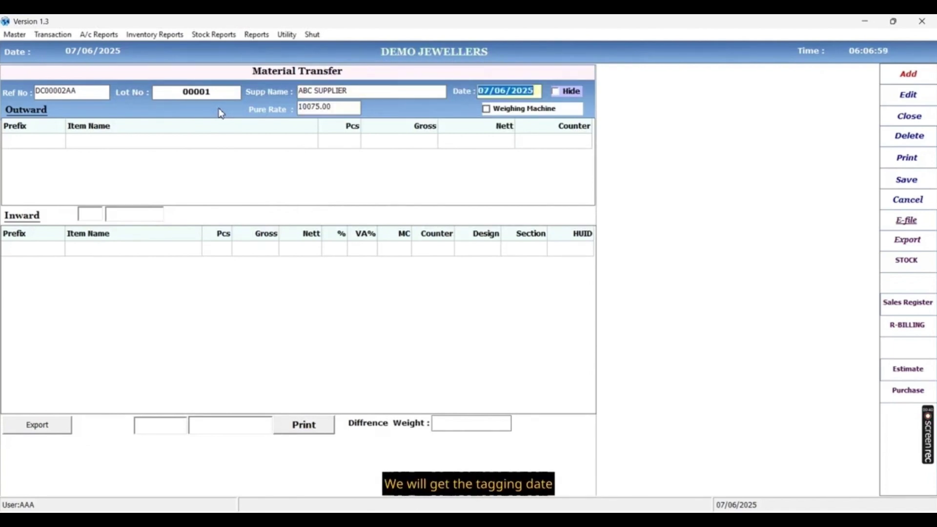
{"action": "key", "text": "Return"}
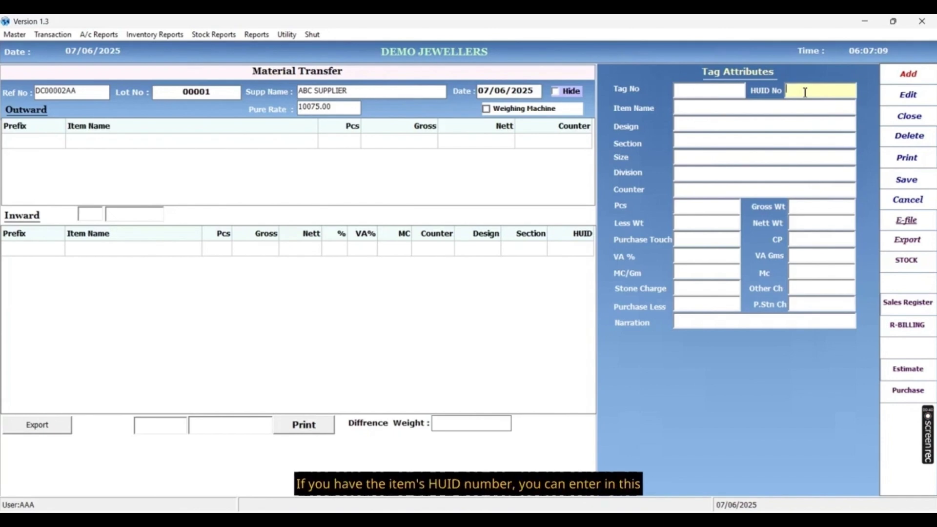
Enter HUID ADFGHY, item G GENTS BRACELET and design TENDULKAR for the tag.
{"action": "type", "text": "ADFGHY"}
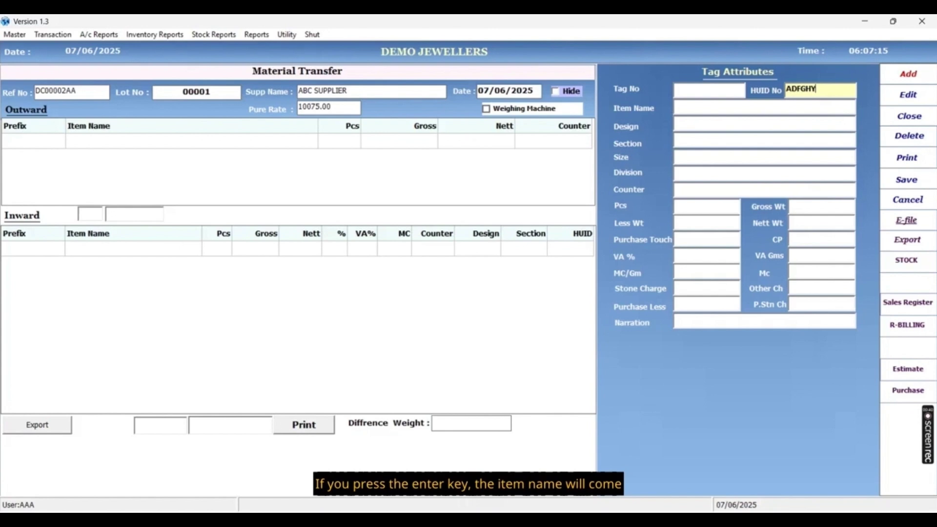
{"action": "key", "text": "Return"}
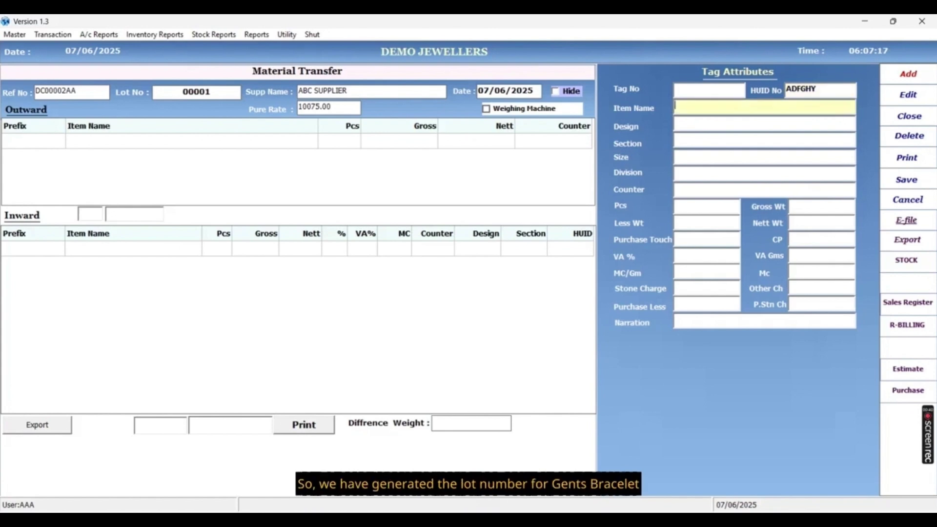
{"action": "type", "text": "G"}
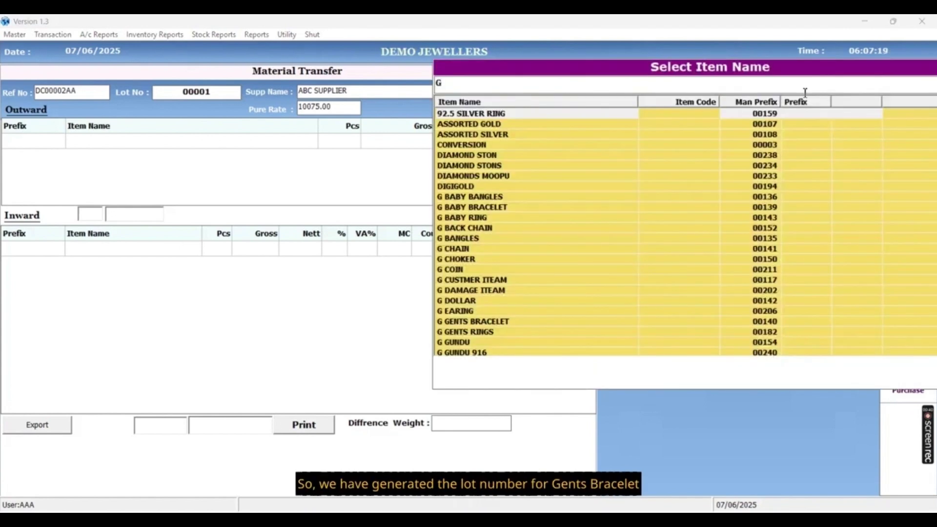
{"action": "type", "text": " GE"}
{"action": "key", "text": "Return"}
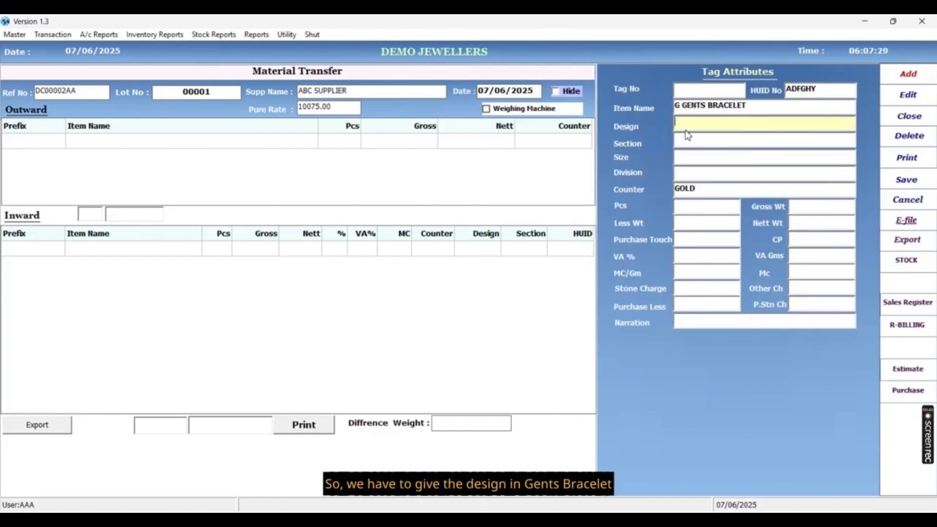
{"action": "key", "text": "Return"}
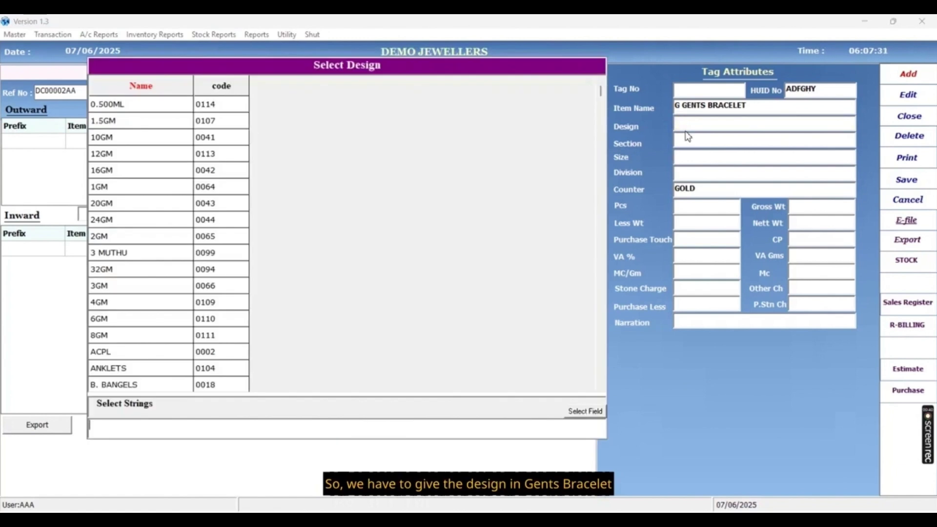
{"action": "type", "text": "TE"}
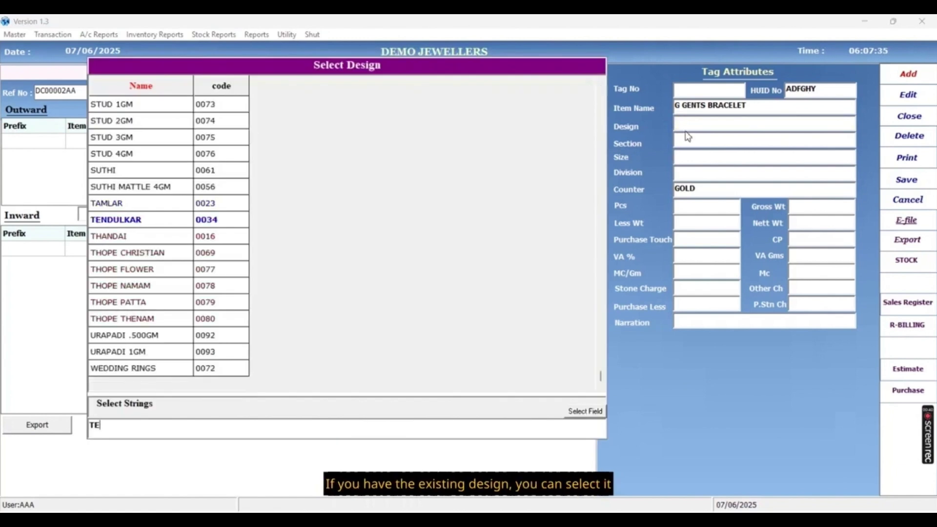
{"action": "key", "text": "Return"}
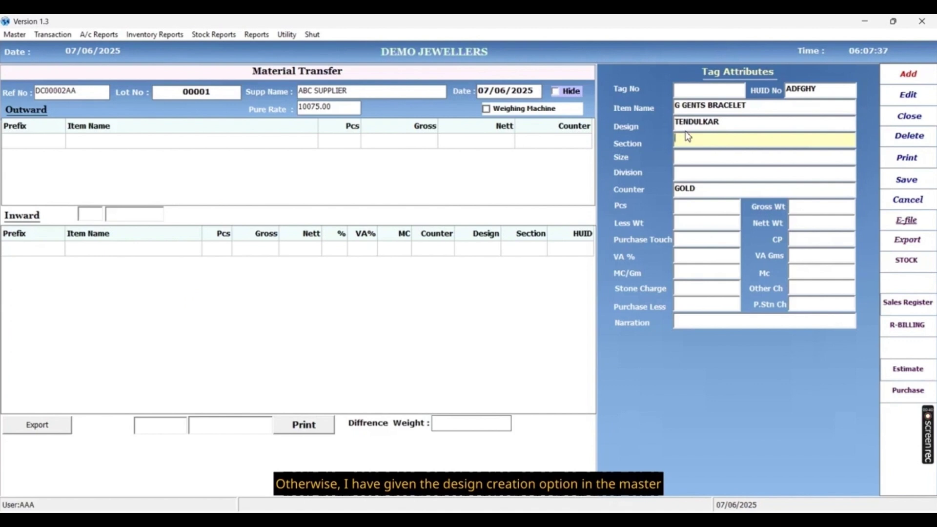
Open Master > Design Creation and close it again.
{"action": "left_click", "coordinate": [18, 35]}
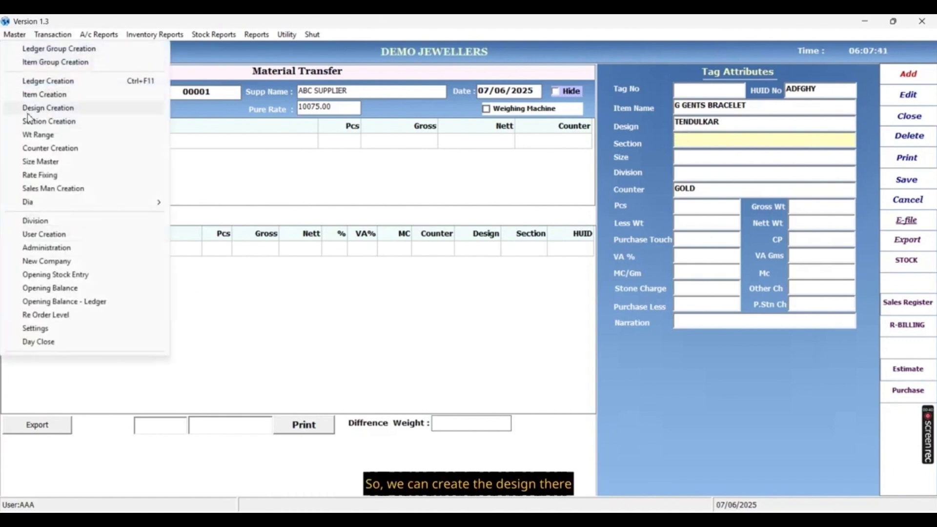
{"action": "left_click", "coordinate": [47, 108]}
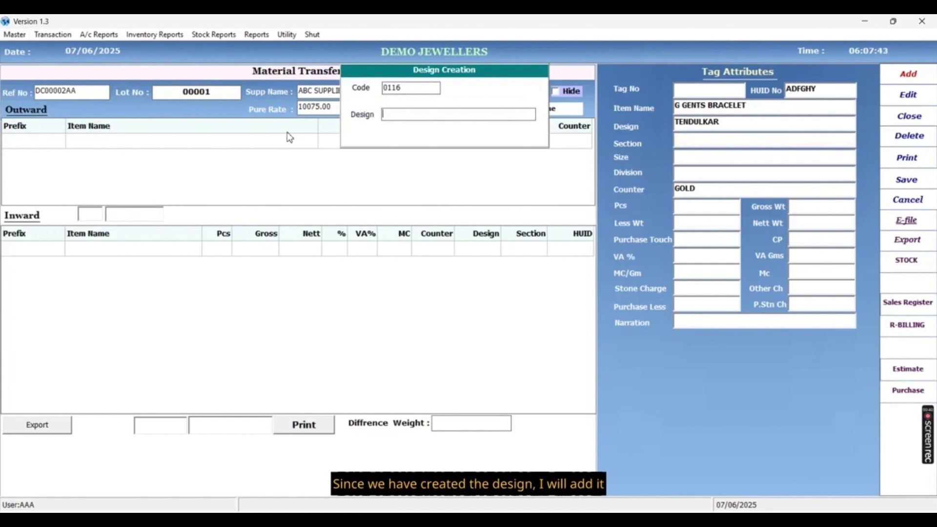
{"action": "key", "text": "Escape"}
{"action": "key", "text": "Return"}
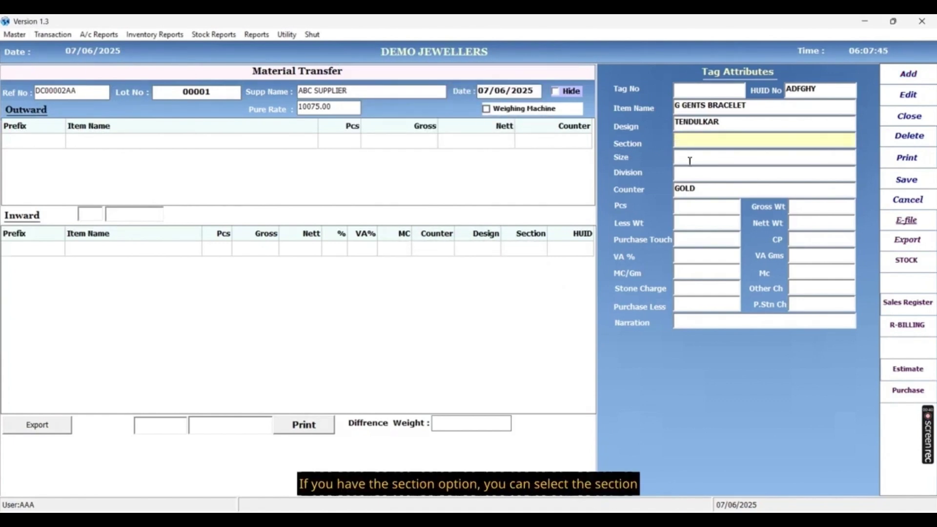
Set the bracelet tag's section to FANCY.
{"action": "key", "text": "Return"}
{"action": "type", "text": "FAN"}
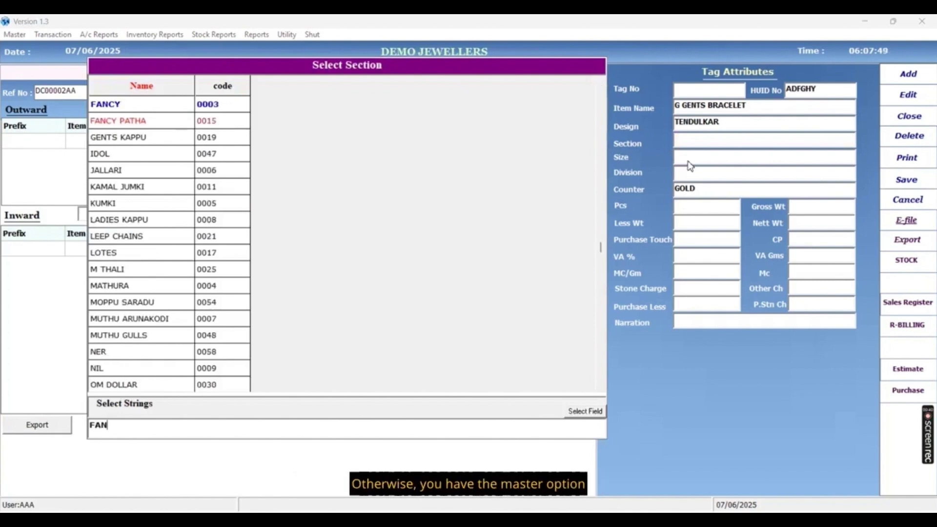
{"action": "key", "text": "Return"}
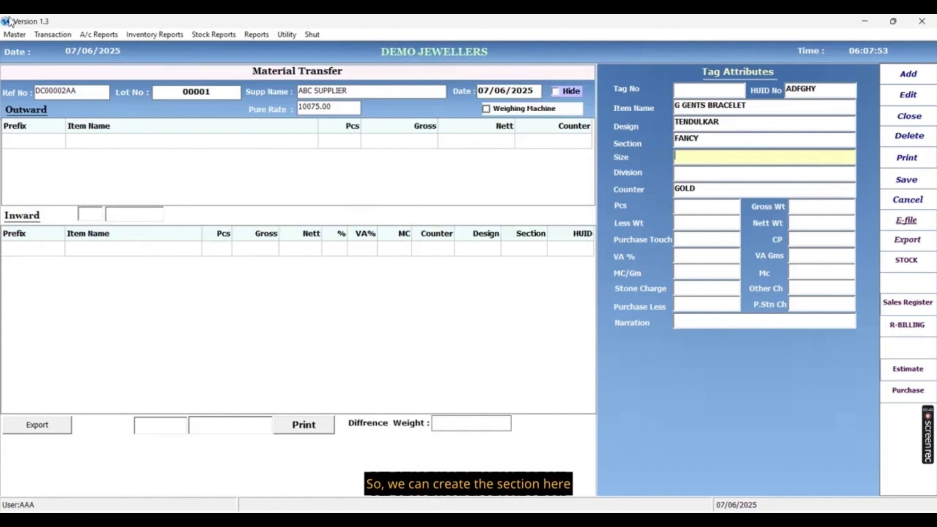
{"action": "left_click", "coordinate": [20, 37]}
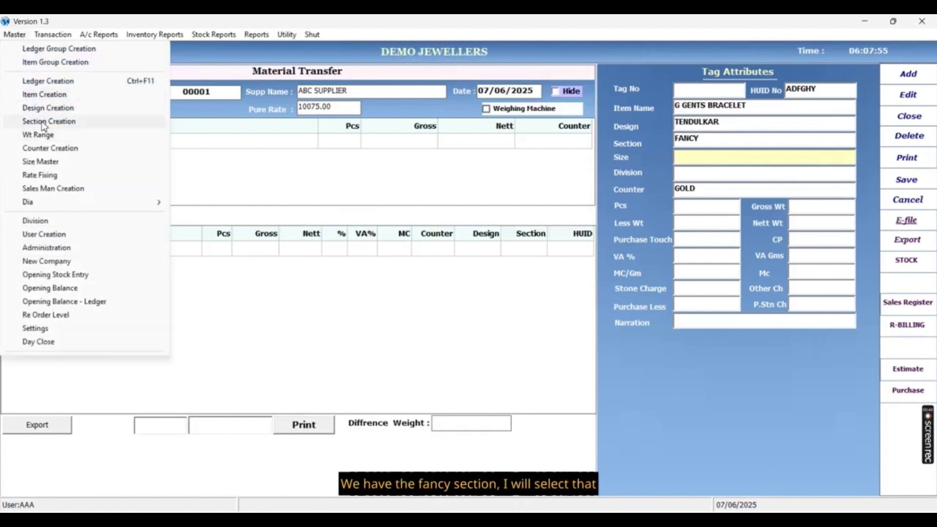
{"action": "left_click", "coordinate": [684, 161]}
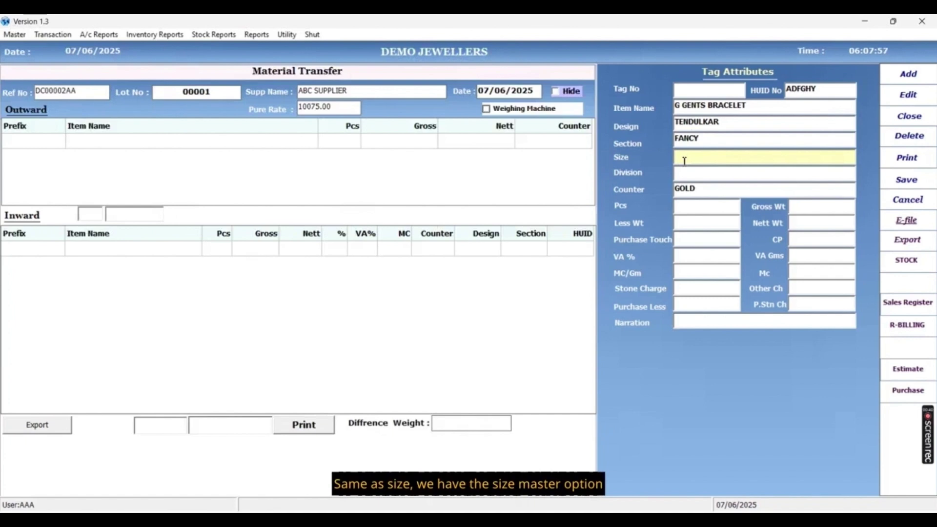
Choose size 12 for the tag and accept the GOLD counter.
{"action": "key", "text": "Return"}
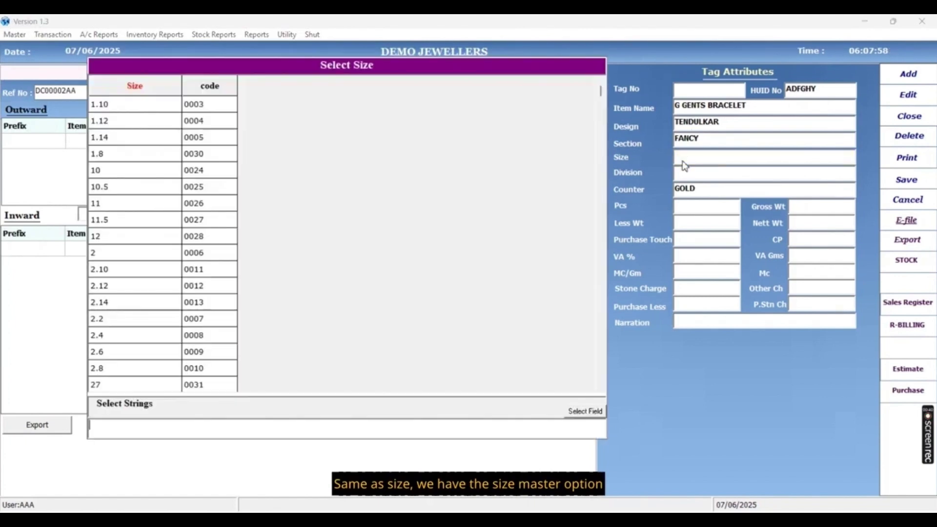
{"action": "type", "text": "12"}
{"action": "key", "text": "Return"}
{"action": "left_click", "coordinate": [15, 35]}
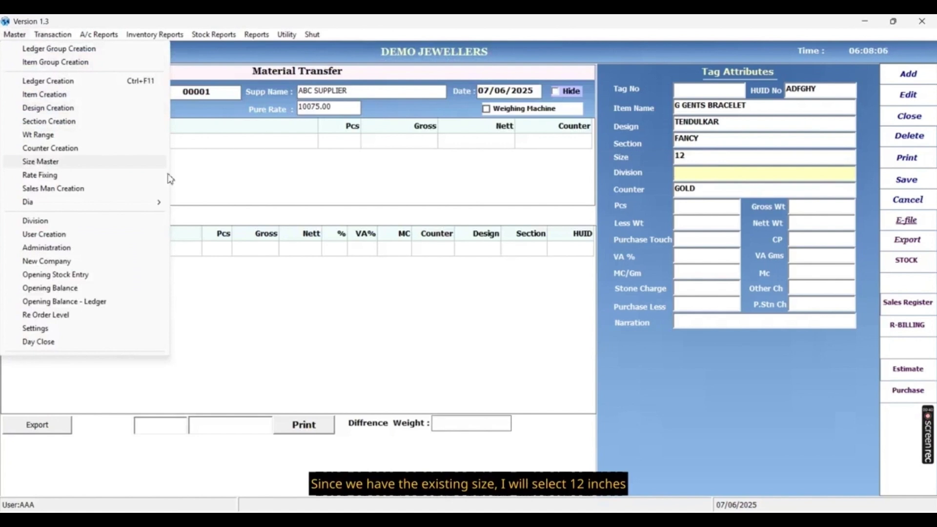
{"action": "left_click", "coordinate": [705, 174]}
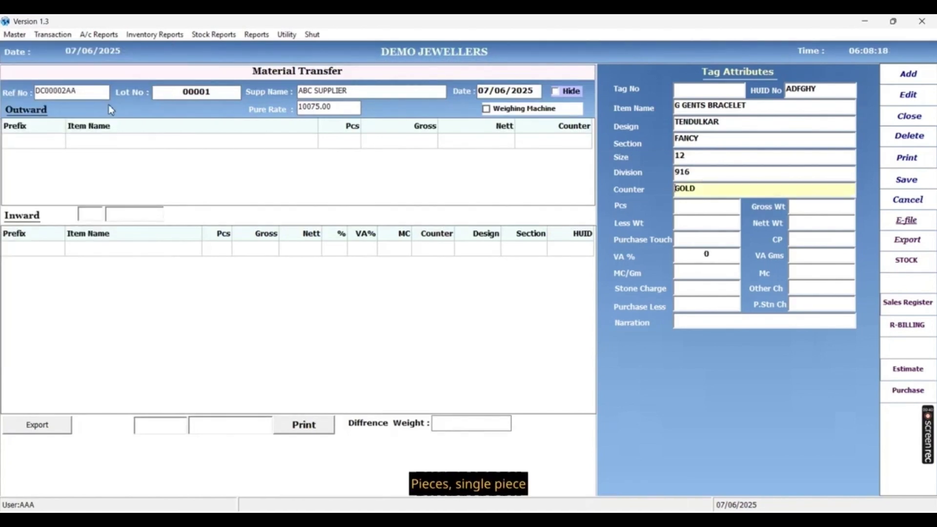
{"action": "key", "text": "Return"}
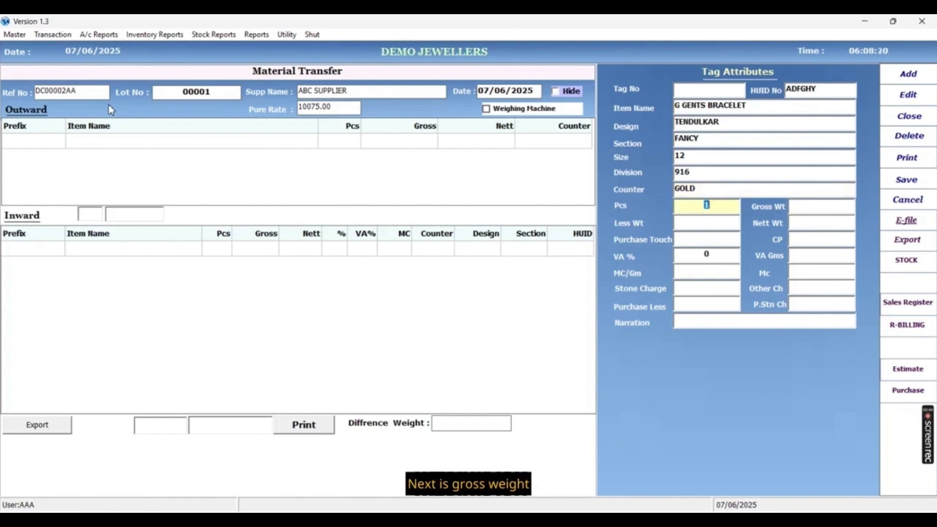
Keep 1 piece and enter gross weight 15.600 manually with purchase touch 97, giving cost 152454.90.
{"action": "key", "text": "Return"}
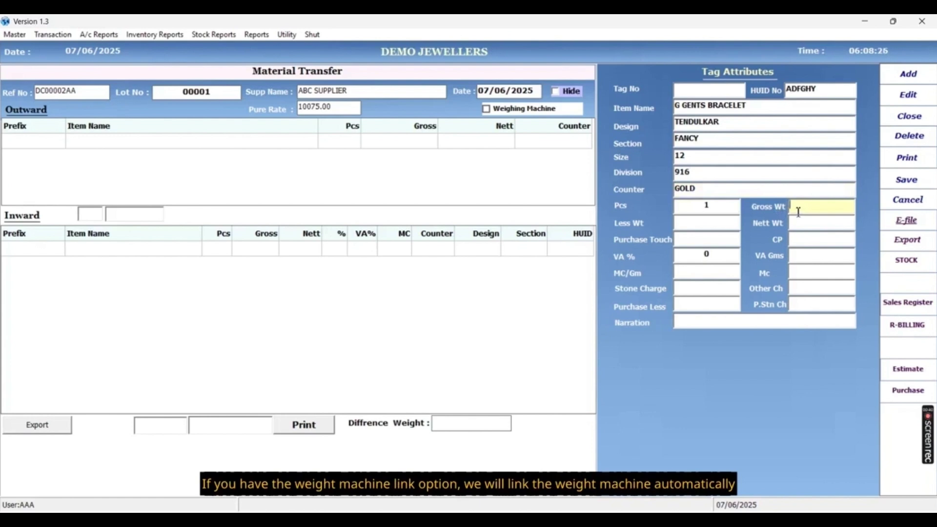
{"action": "left_click", "coordinate": [487, 111]}
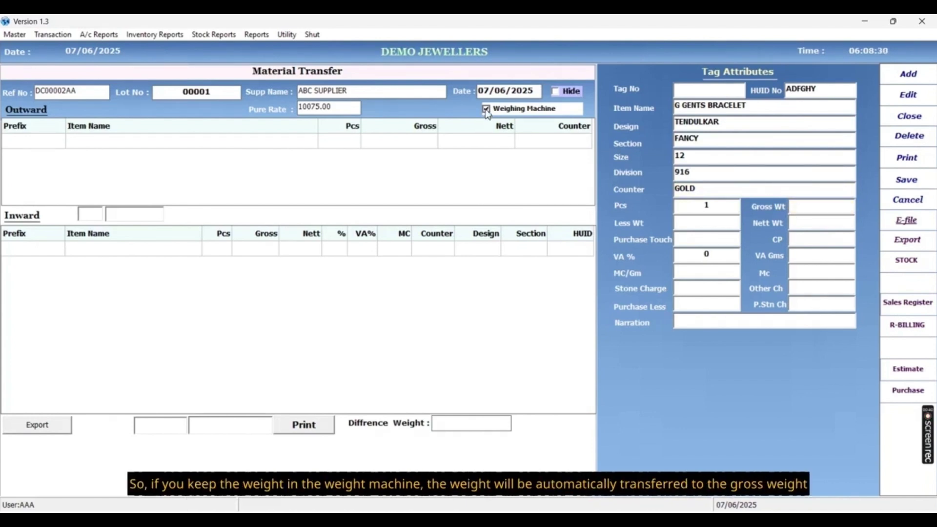
{"action": "left_click", "coordinate": [486, 111]}
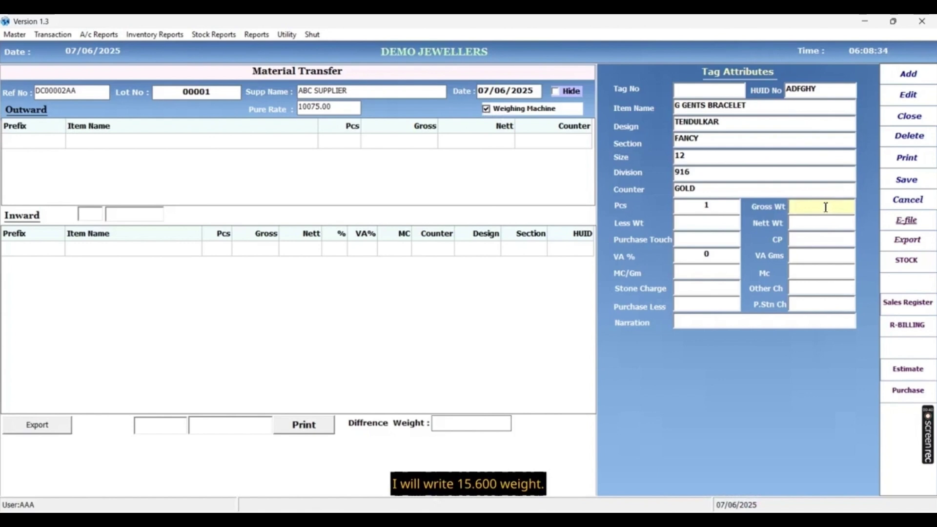
{"action": "type", "text": "15.600"}
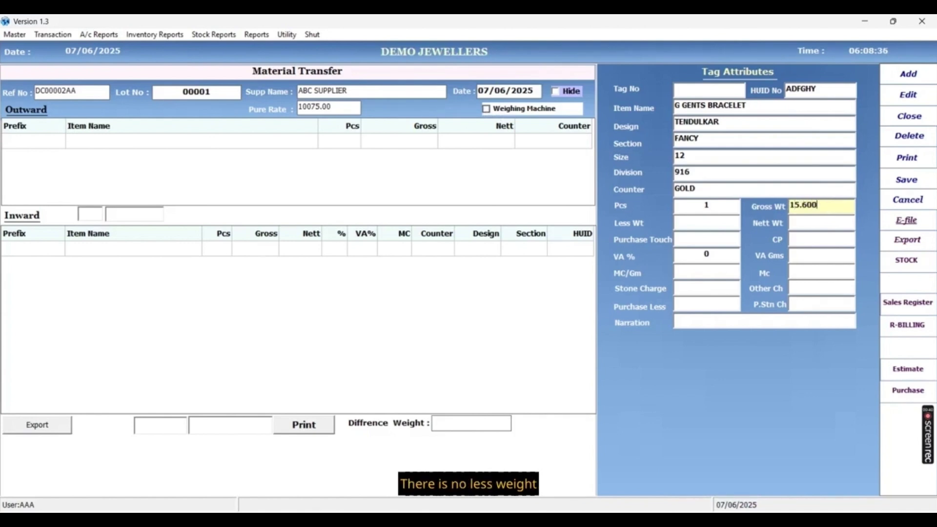
{"action": "key", "text": "Return"}
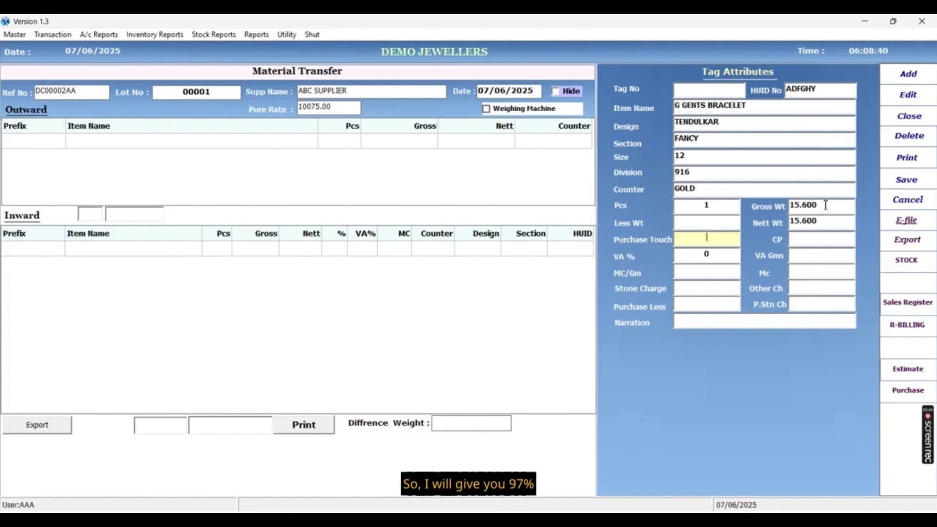
{"action": "type", "text": "97"}
{"action": "key", "text": "Return"}
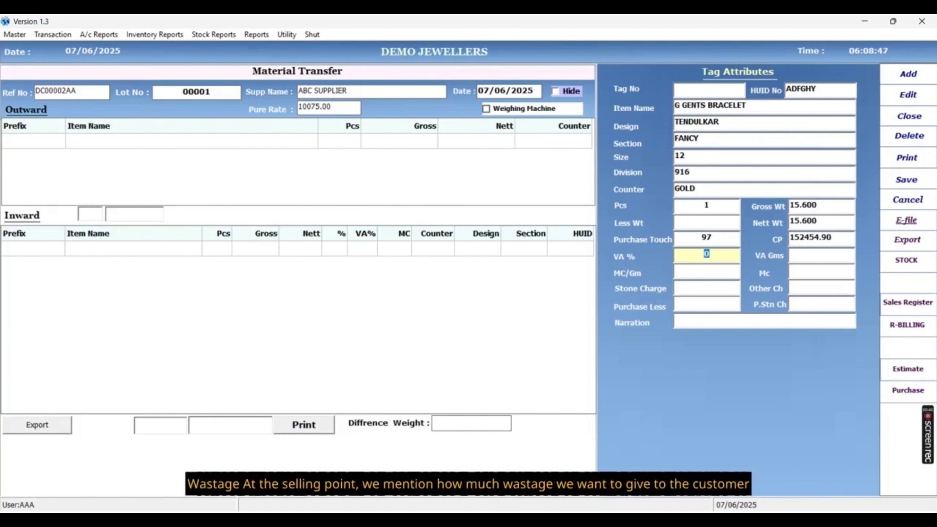
Enter 15% VA and 50/g making charge (780.00 total), then add tag AAEEDM to Inward.
{"action": "type", "text": "15"}
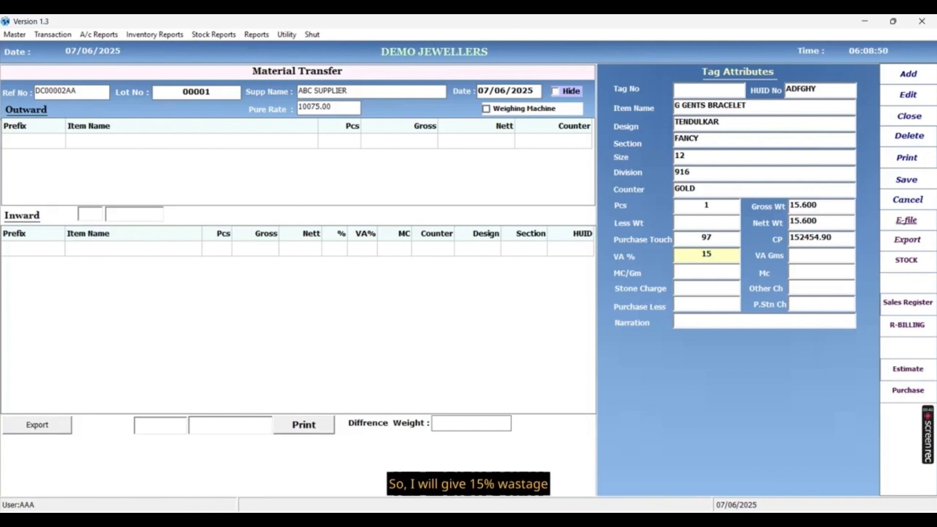
{"action": "key", "text": "Return"}
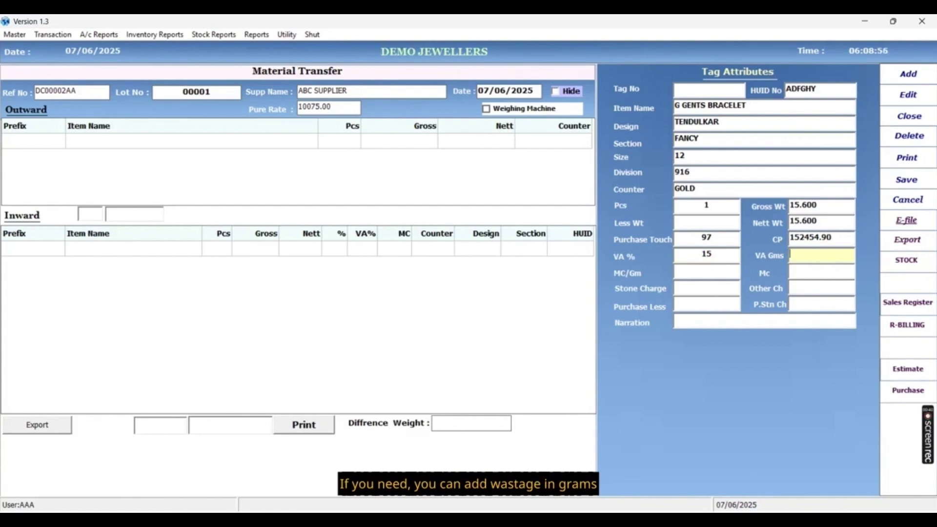
{"action": "key", "text": "Return"}
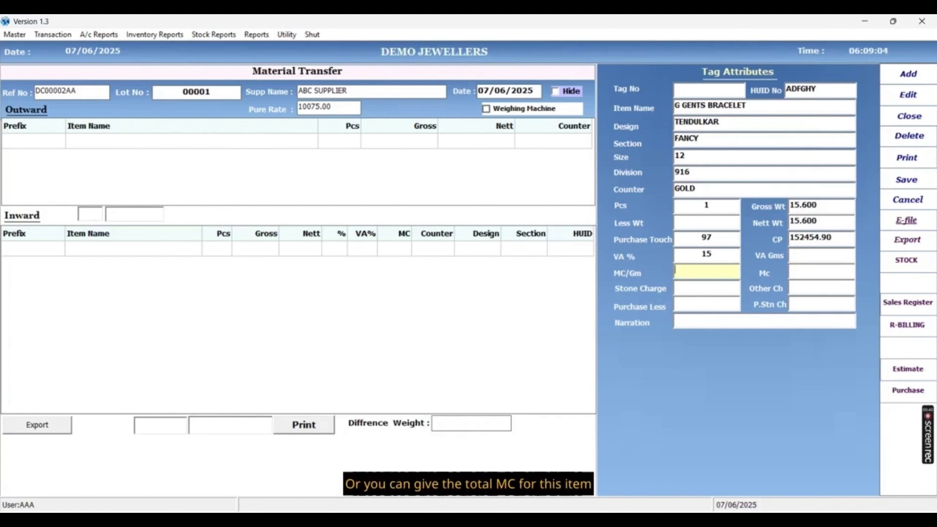
{"action": "type", "text": "50"}
{"action": "key", "text": "Return"}
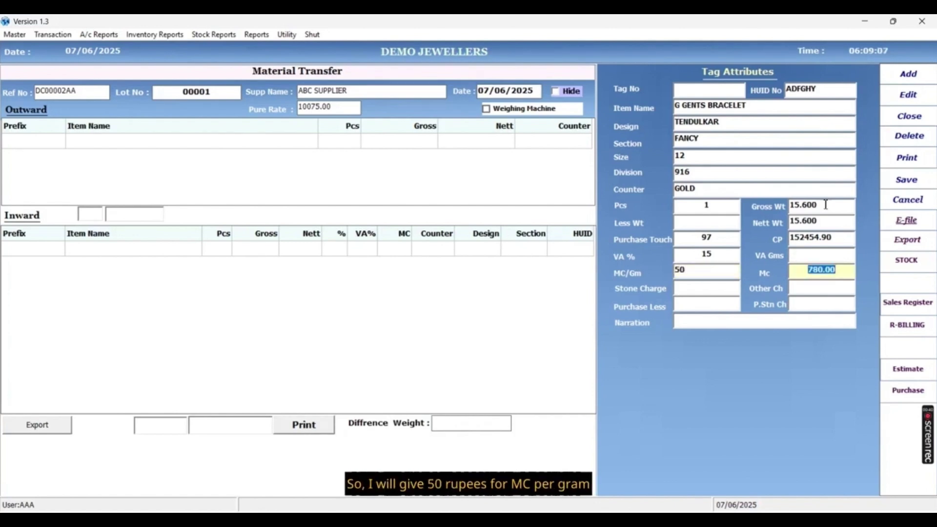
{"action": "key", "text": "Return"}
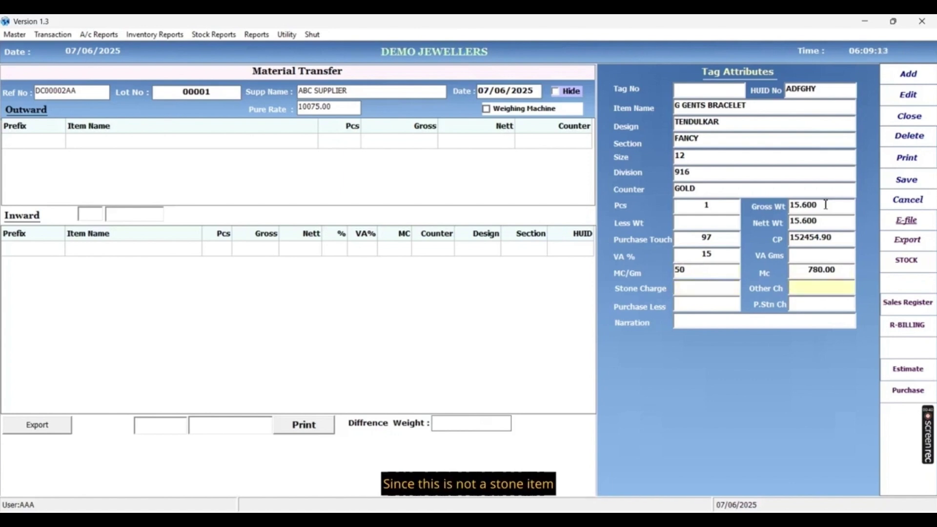
{"action": "key", "text": "Return"}
{"action": "key", "text": "Return"}
{"action": "key", "text": "Return"}
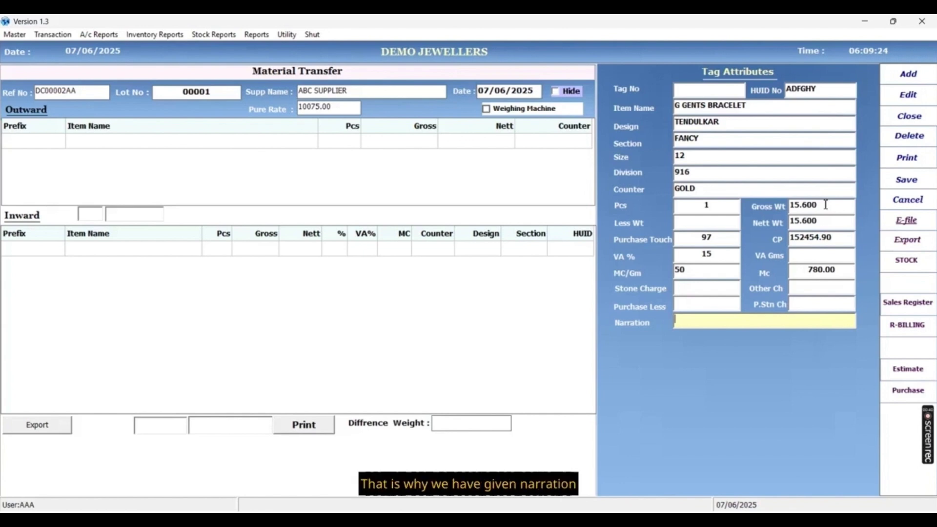
{"action": "key", "text": "Return"}
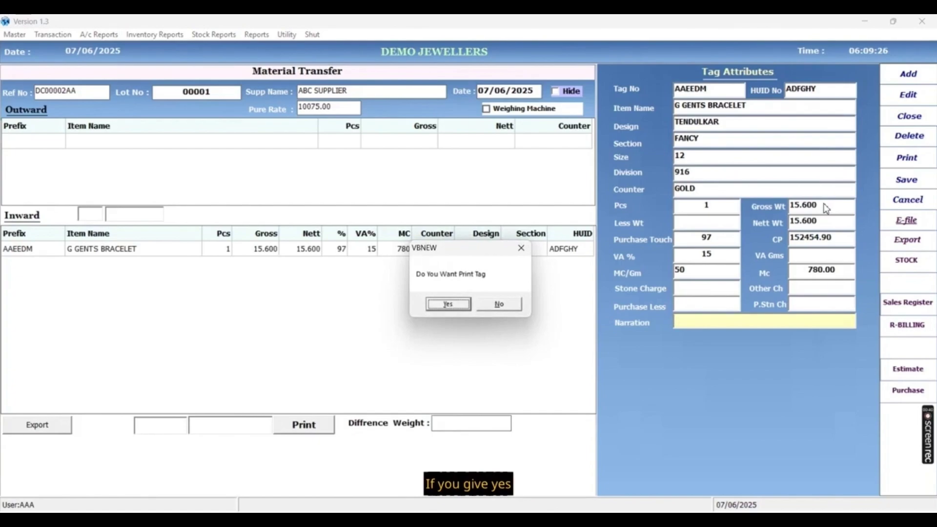
Print the first tag, then add a second bracelet with HUID ASDRET and gross 17.500.
{"action": "key", "text": "Return"}
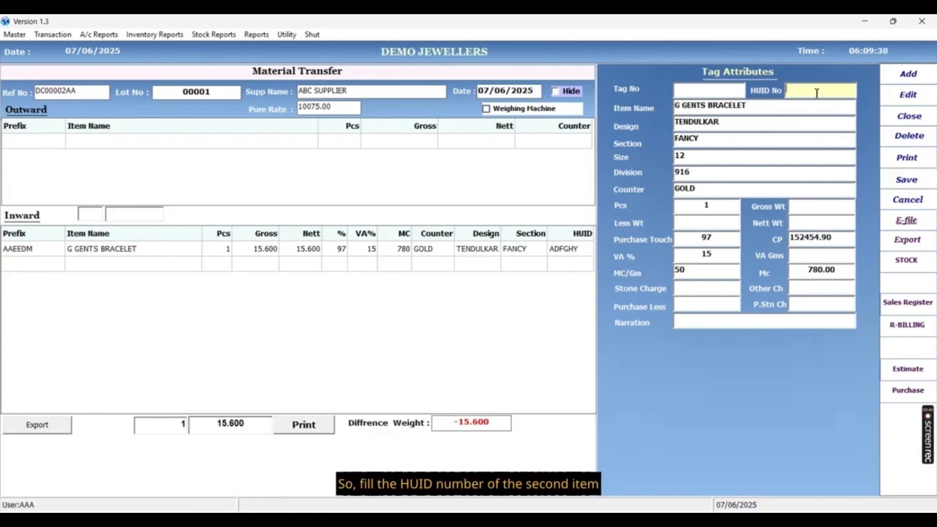
{"action": "type", "text": "ASDRE"}
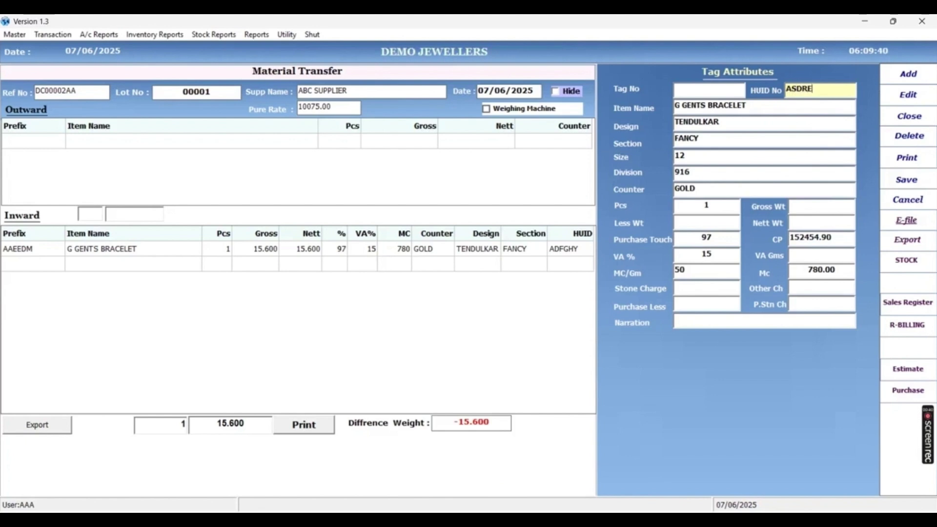
{"action": "type", "text": "T"}
{"action": "key", "text": "Return"}
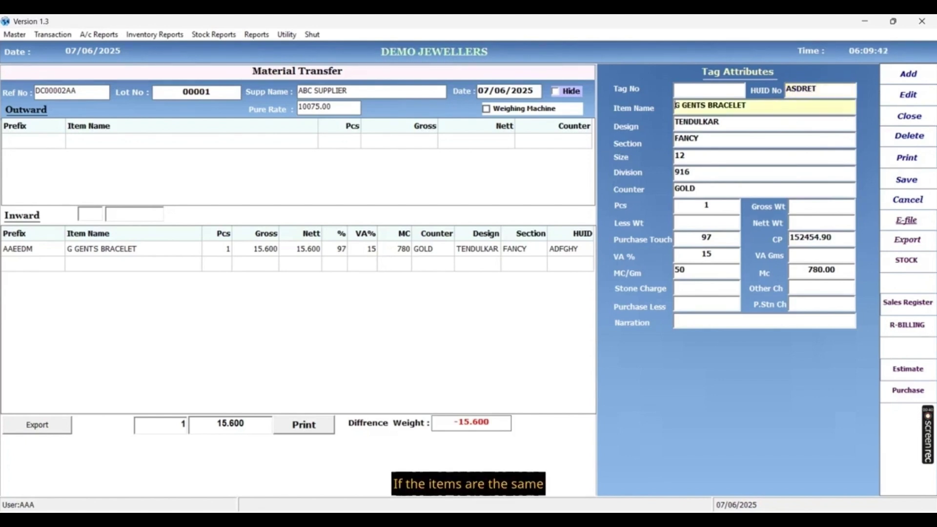
{"action": "key", "text": "Return"}
{"action": "key", "text": "Return"}
{"action": "key", "text": "Return"}
{"action": "key", "text": "Return"}
{"action": "key", "text": "Return"}
{"action": "key", "text": "Return"}
{"action": "key", "text": "Return"}
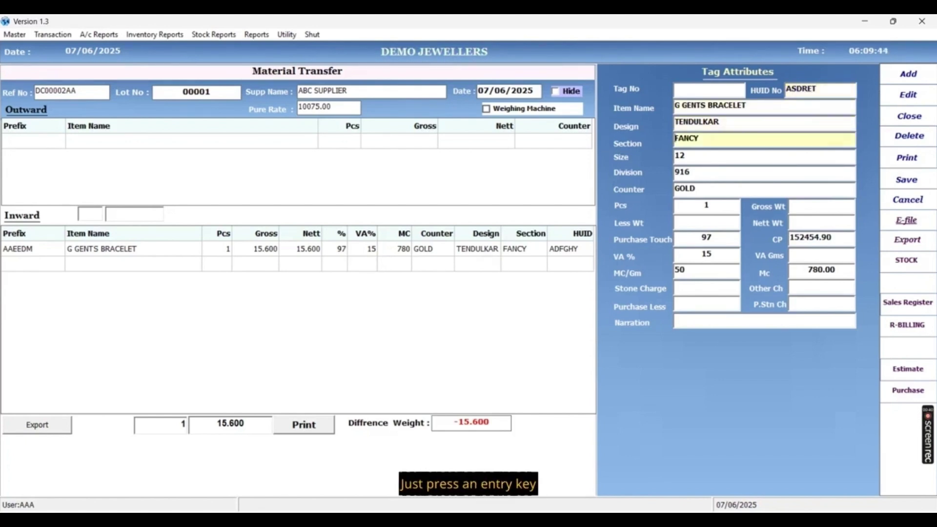
{"action": "type", "text": "17.500"}
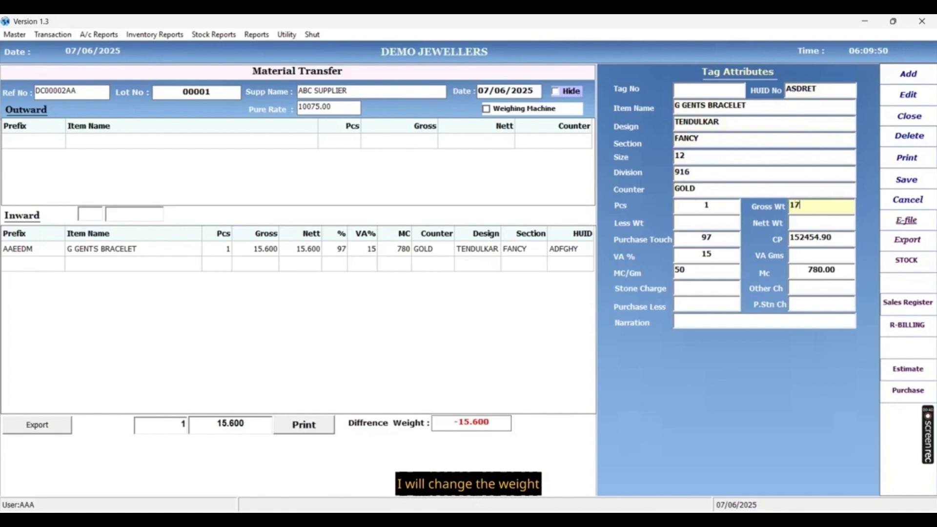
{"action": "key", "text": "Return"}
{"action": "key", "text": "Return"}
{"action": "key", "text": "Return"}
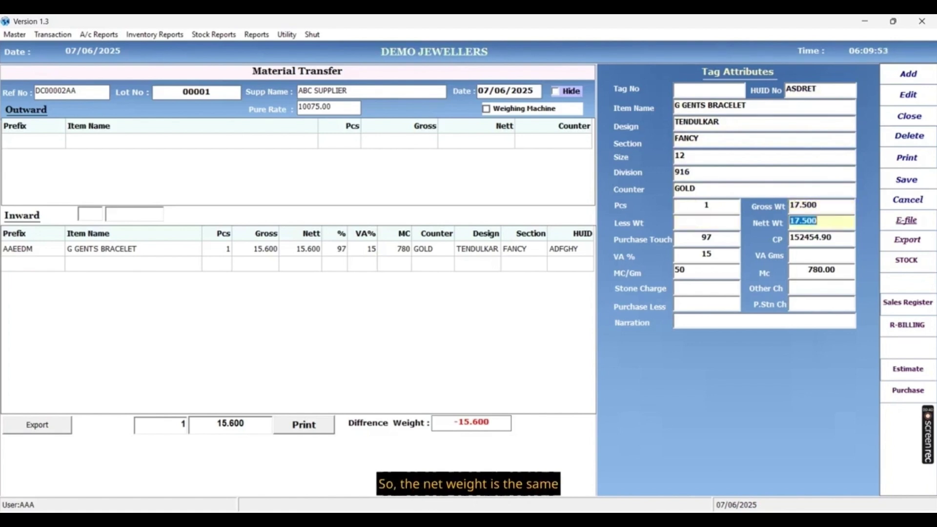
{"action": "key", "text": "Return"}
{"action": "key", "text": "Return"}
{"action": "key", "text": "Return"}
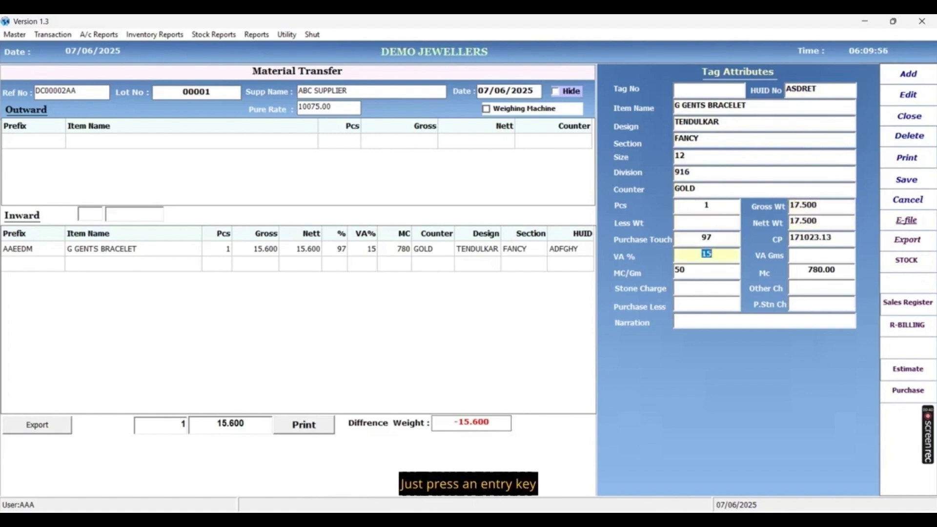
{"action": "key", "text": "Return"}
{"action": "key", "text": "Return"}
{"action": "key", "text": "Return"}
{"action": "key", "text": "Return"}
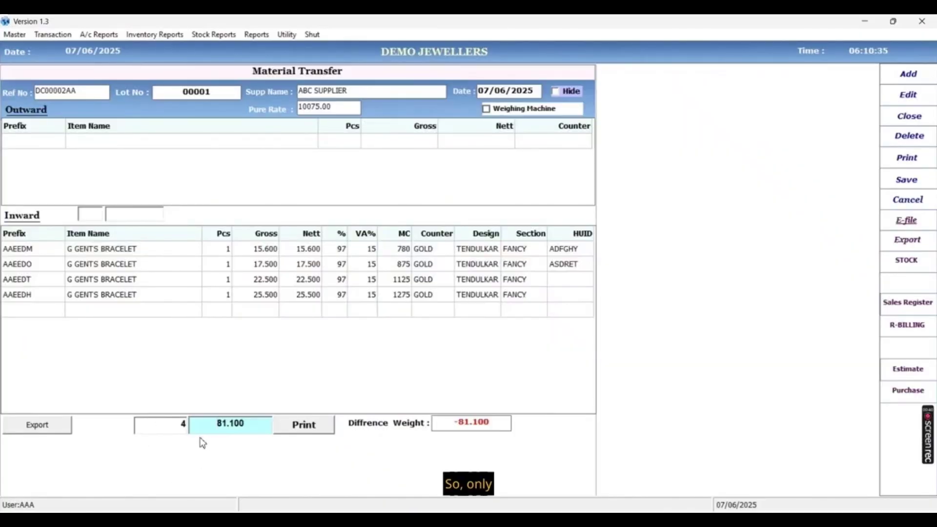
Highlight the Inward totals of 4 pieces and 81.100, then start the first outward row.
{"action": "left_click_drag", "start_coordinate": [176, 426], "coordinate": [217, 425]}
{"action": "left_click", "coordinate": [218, 426]}
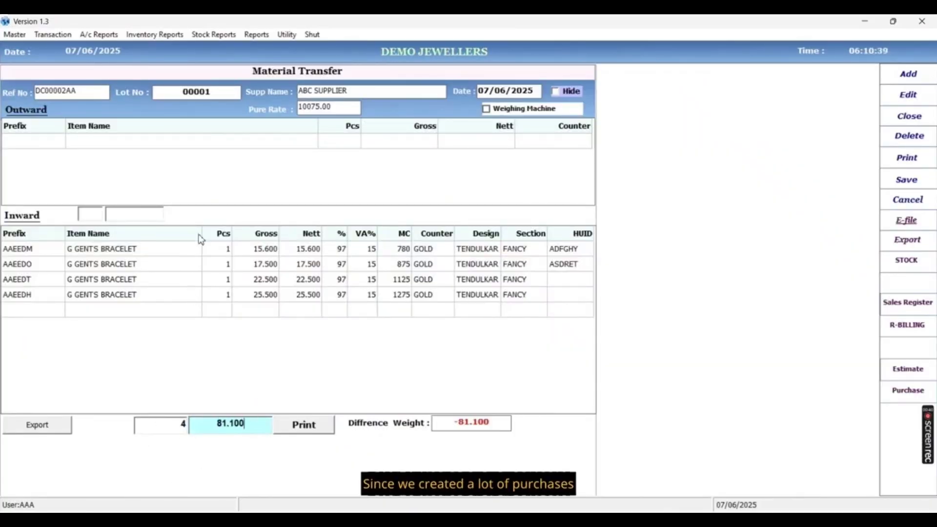
{"action": "left_click", "coordinate": [141, 166]}
Add an outward ASSORTED GOLD line: 4 pieces, 81.100 gross and 81.100 nett.
{"action": "type", "text": "ASS"}
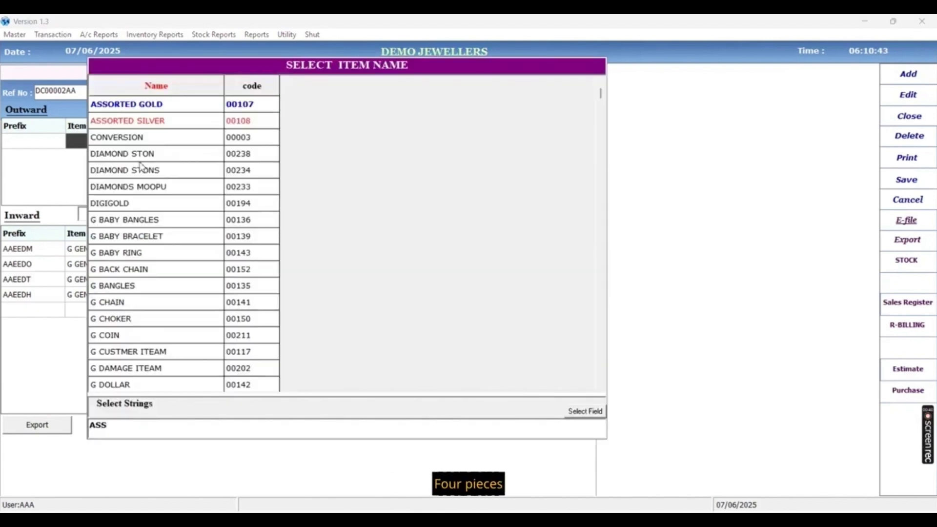
{"action": "key", "text": "Return"}
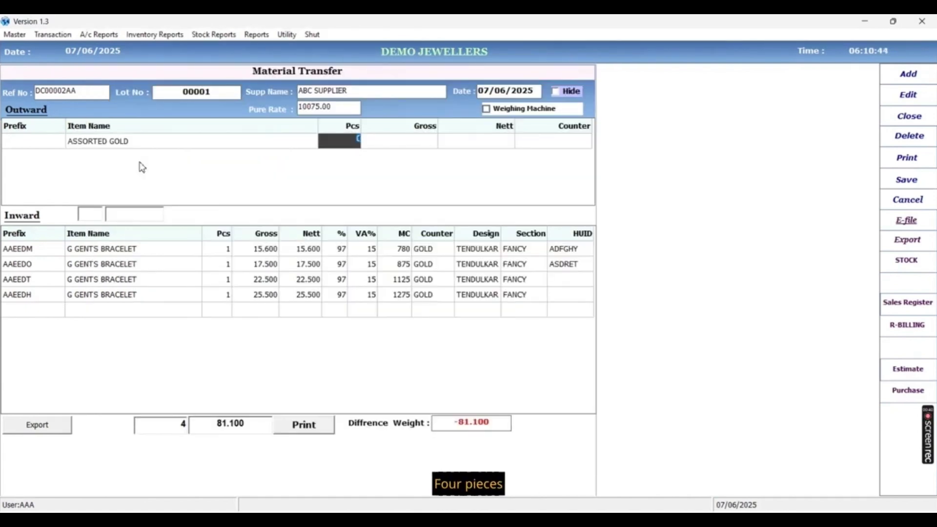
{"action": "type", "text": "4"}
{"action": "key", "text": "Return"}
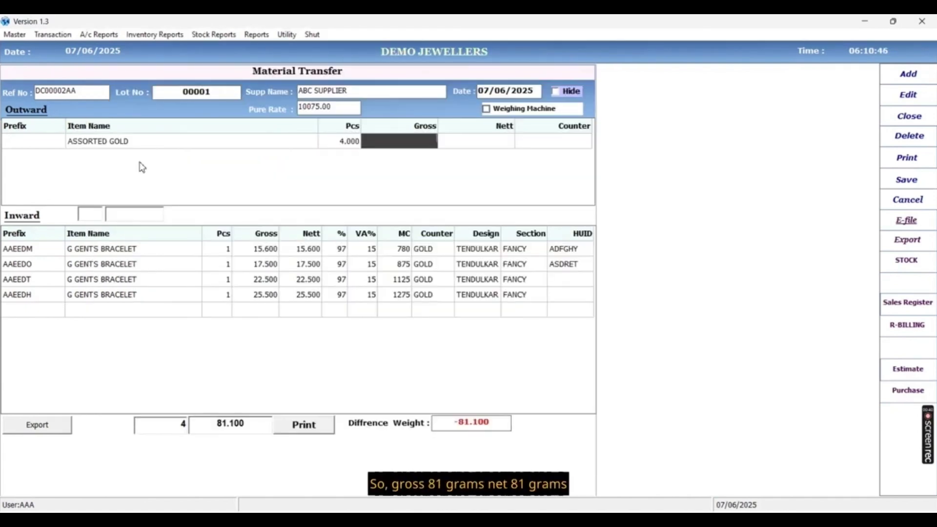
{"action": "type", "text": "81.100"}
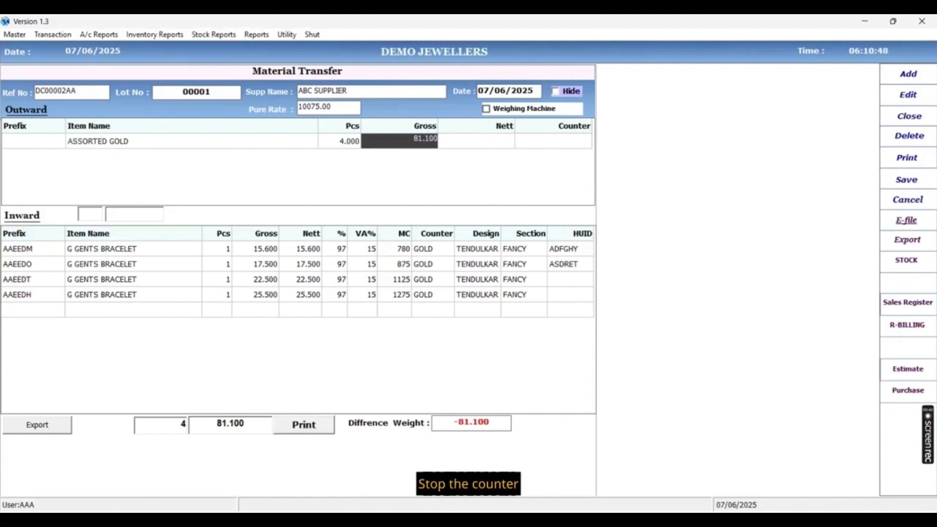
{"action": "key", "text": "Return"}
{"action": "type", "text": "81.100"}
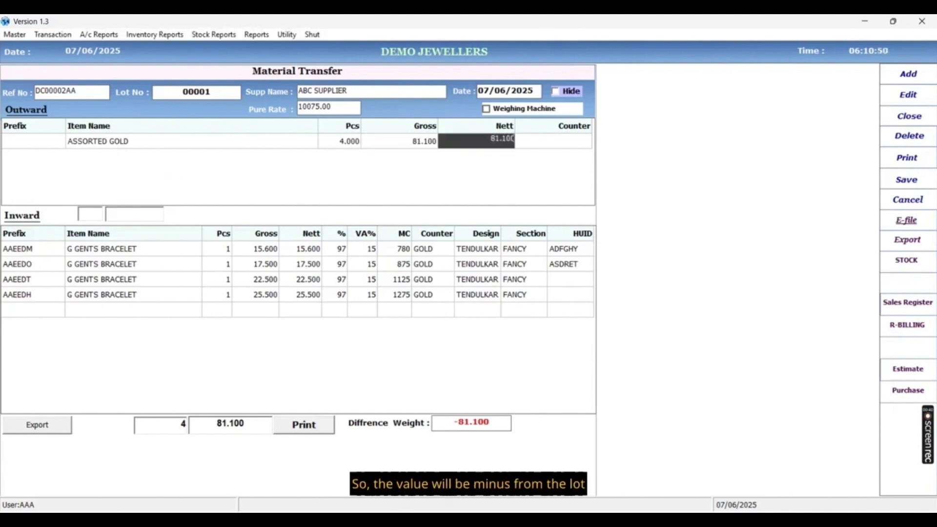
{"action": "key", "text": "Return"}
Assign counter NILL to the outward line and save the material transfer.
{"action": "type", "text": "NI"}
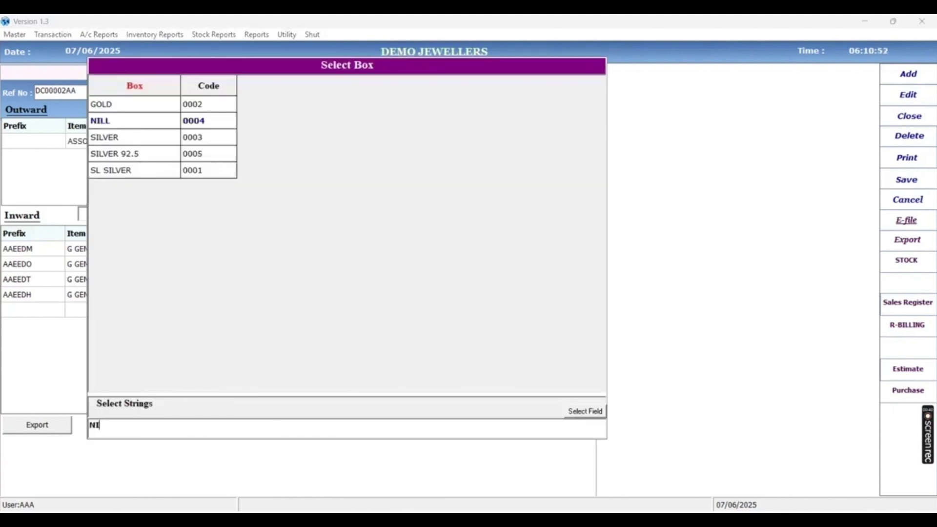
{"action": "key", "text": "Return"}
{"action": "key", "text": "Return"}
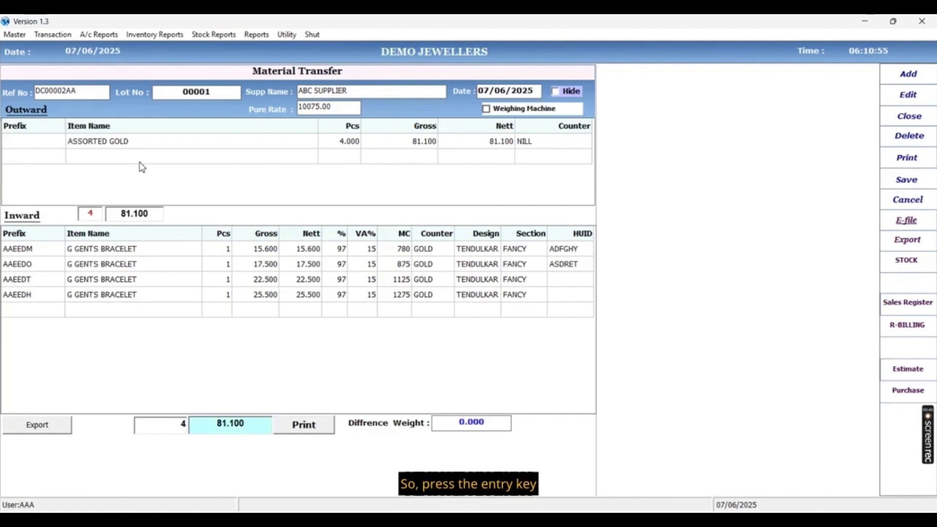
{"action": "key", "text": "Return"}
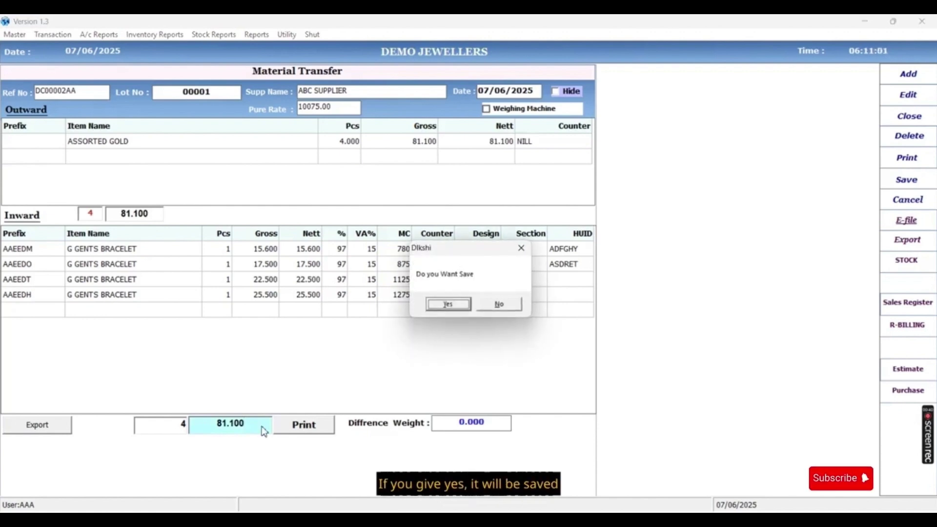
{"action": "key", "text": "Return"}
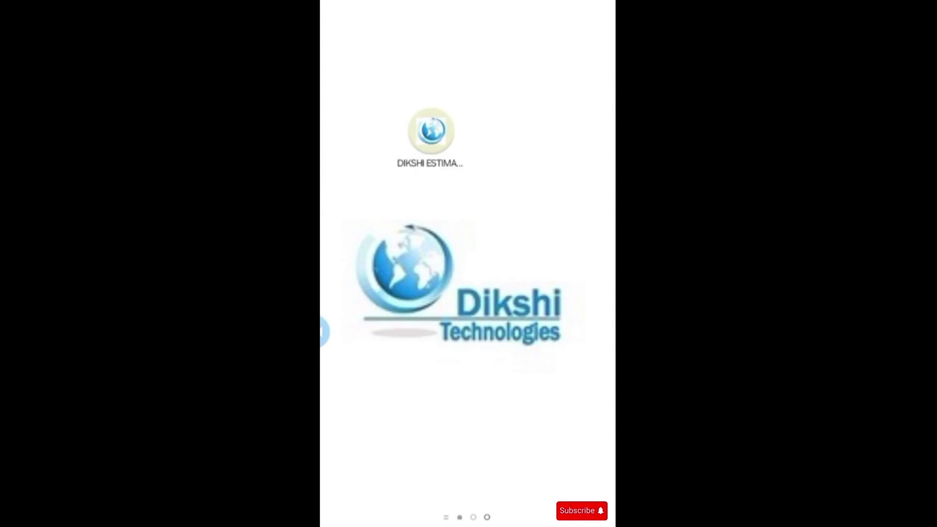
In Dikshi Estimate, scan tag AAEEDR into the estimate bill and tick the old-item option.
{"action": "left_click", "coordinate": [430, 131]}
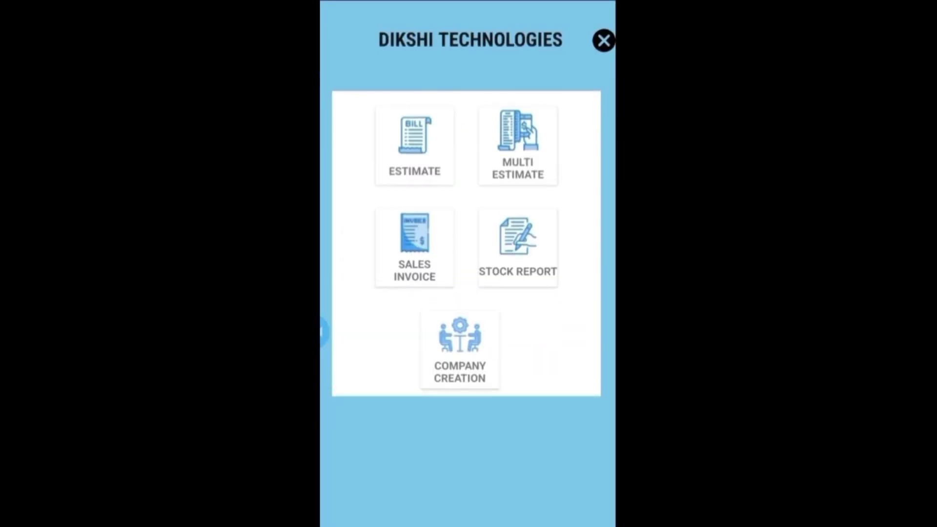
{"action": "left_click", "coordinate": [414, 146]}
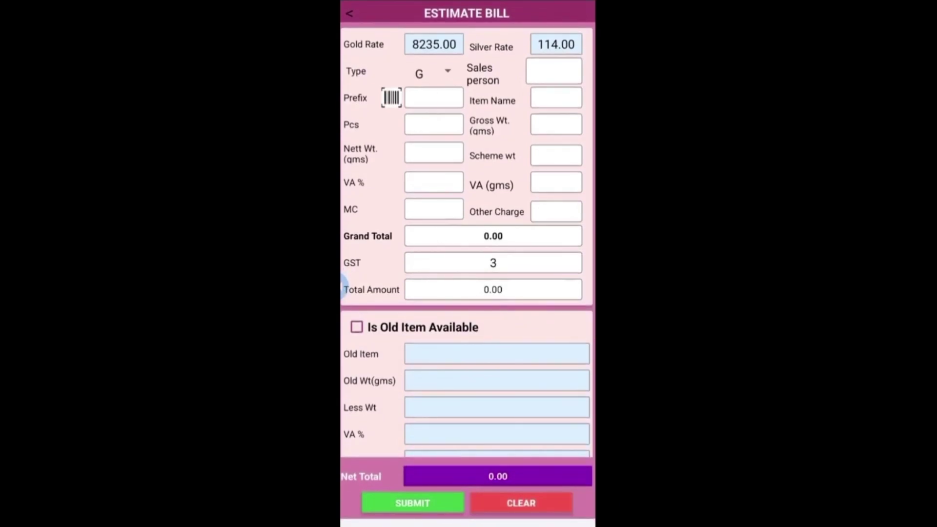
{"action": "left_click", "coordinate": [391, 97]}
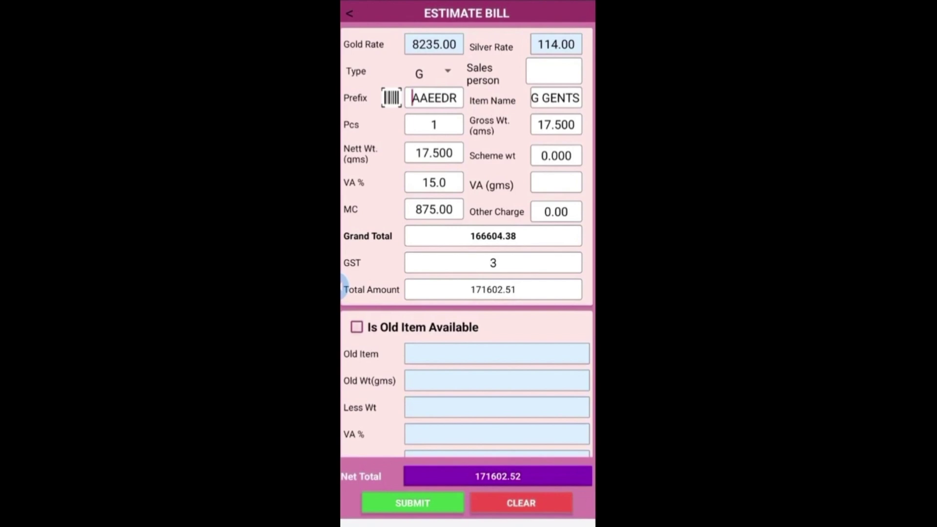
{"action": "left_click", "coordinate": [357, 327]}
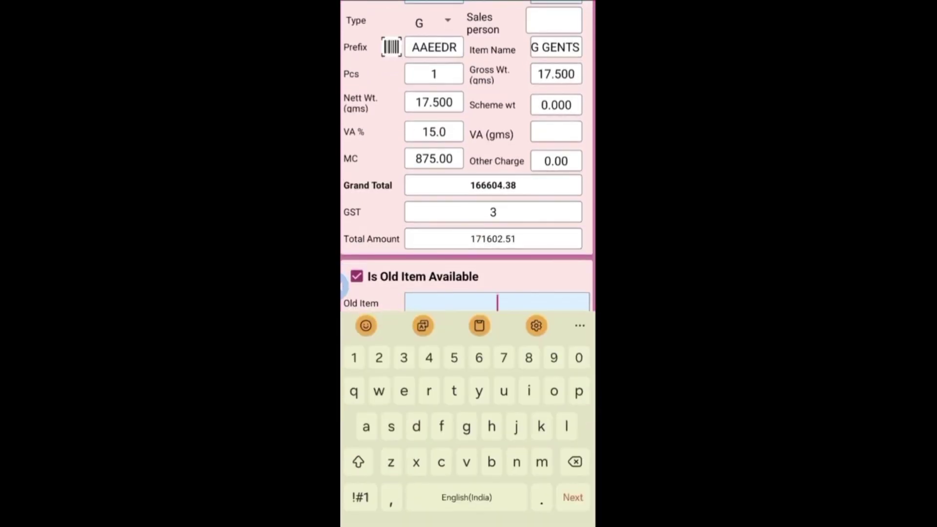
Add 5.5 g OLD GOLD at touch 91 and rate 9900, then submit estimate E00003.
{"action": "type", "text": "O"}
{"action": "left_click", "coordinate": [449, 107]}
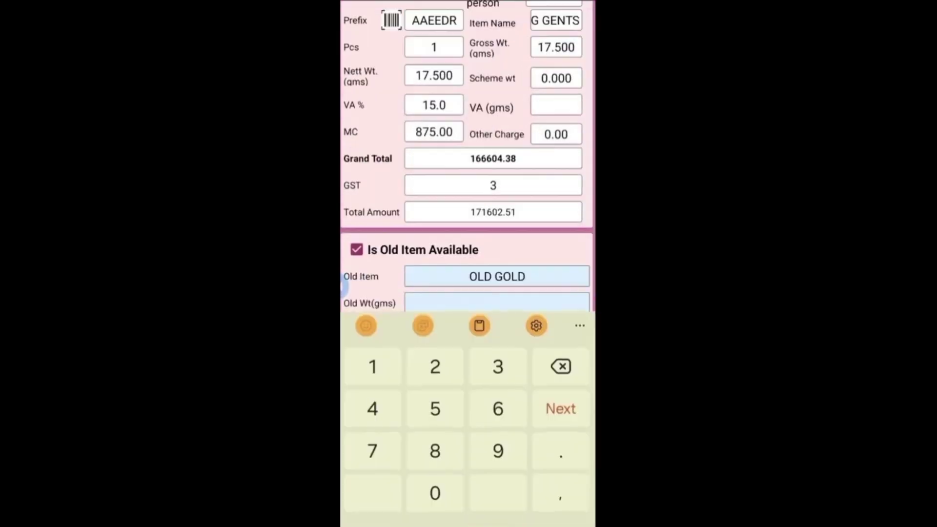
{"action": "type", "text": "5.5"}
{"action": "key", "text": "Tab"}
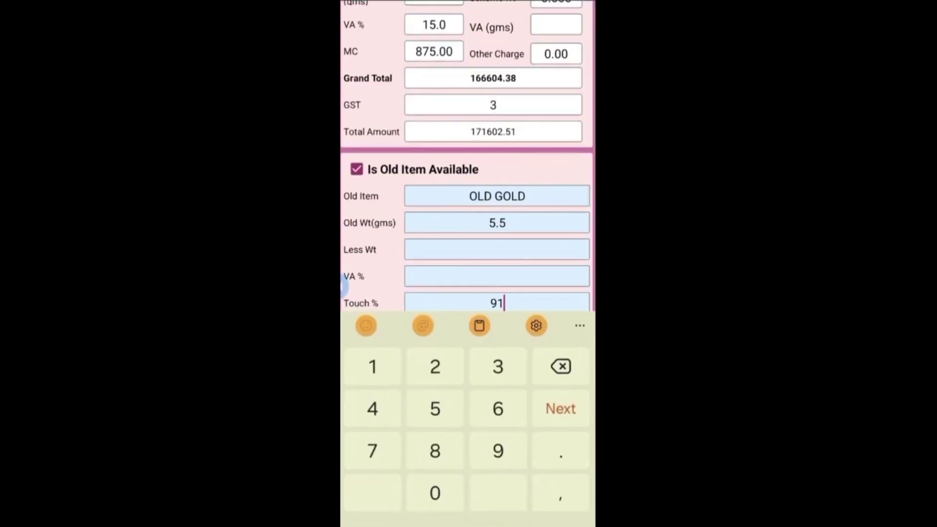
{"action": "key", "text": "Tab"}
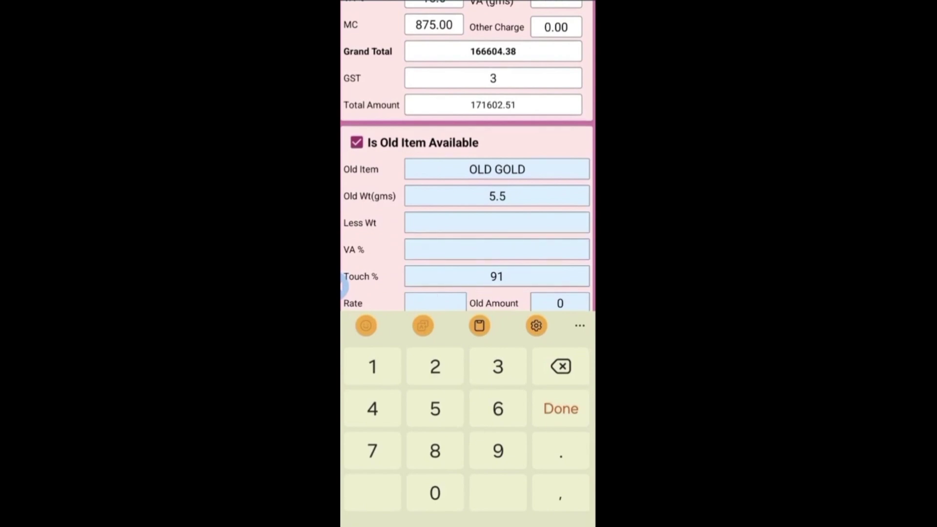
{"action": "type", "text": "9900"}
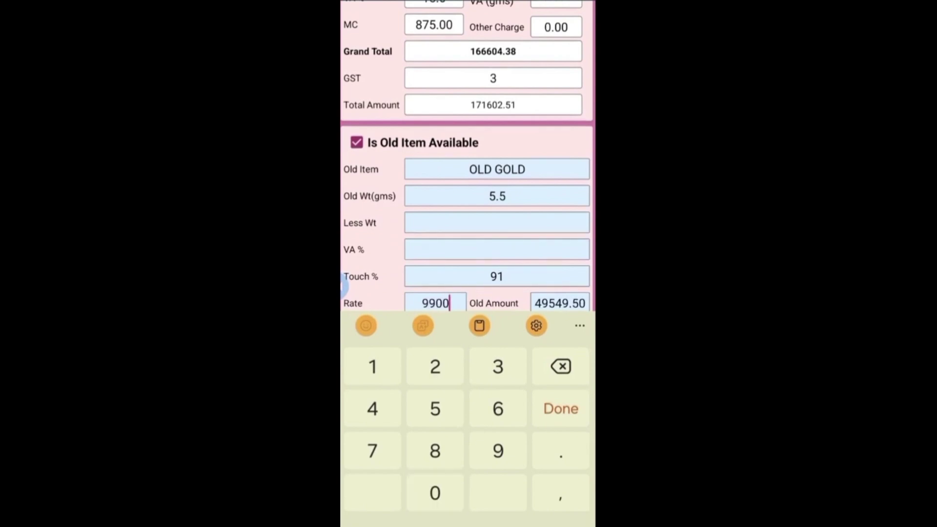
{"action": "left_click", "coordinate": [560, 408]}
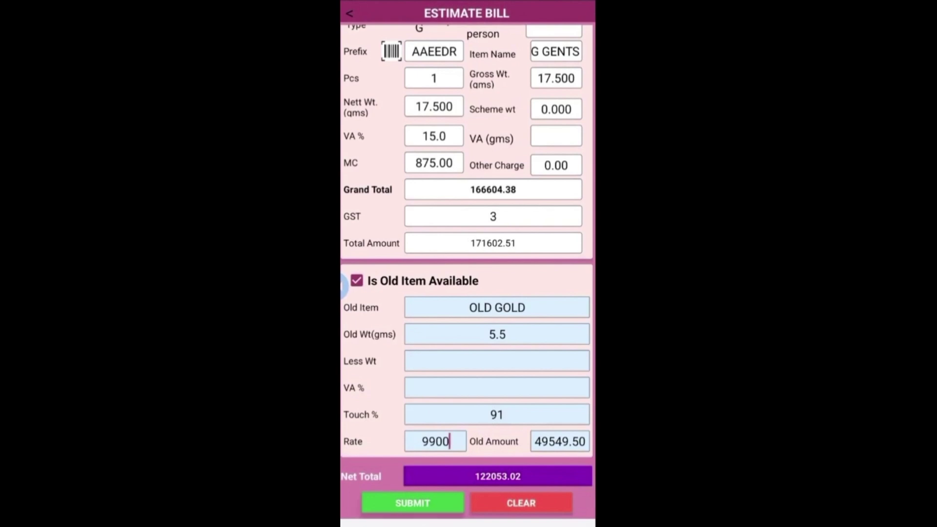
{"action": "left_click", "coordinate": [412, 503]}
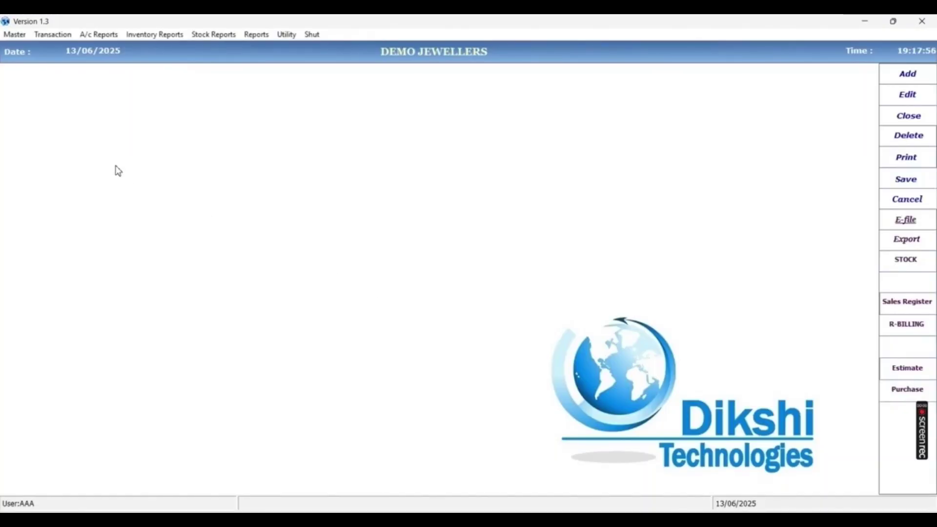
Start a new Sales Invoice - Retail from Transaction > Invoice, keeping GOLD as the type.
{"action": "left_click", "coordinate": [55, 35]}
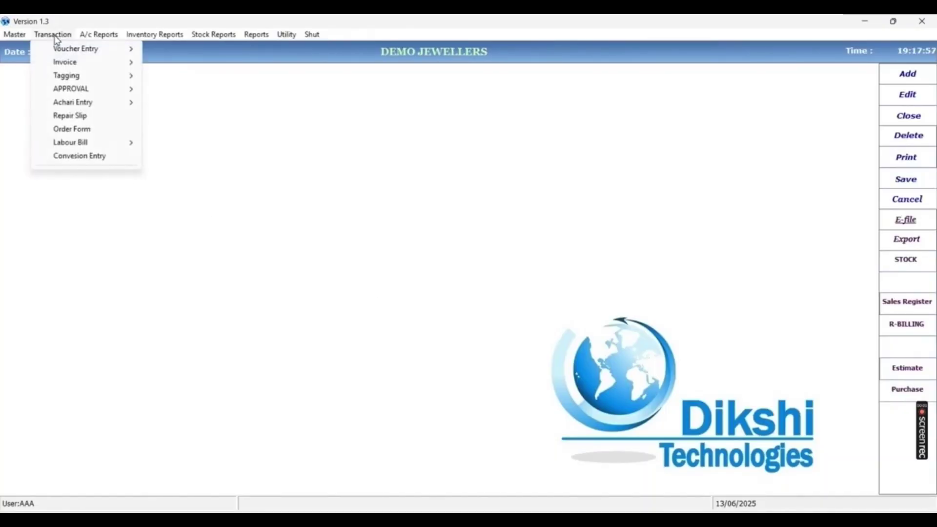
{"action": "mouse_move", "coordinate": [55, 67]}
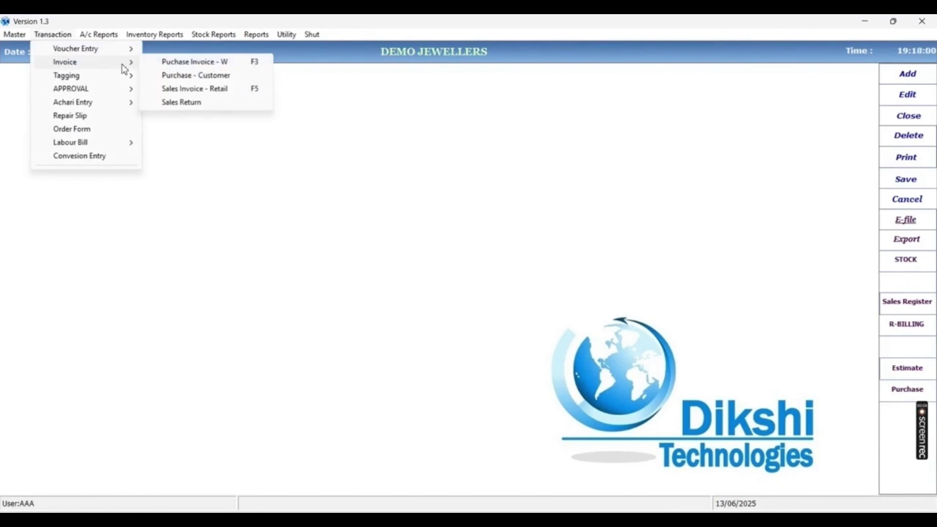
{"action": "left_click", "coordinate": [217, 91]}
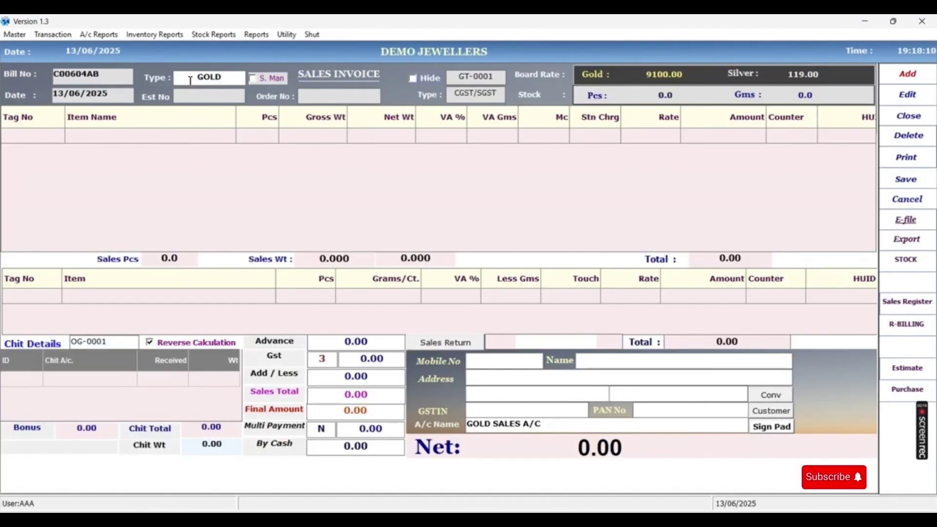
{"action": "key", "text": "Down"}
{"action": "key", "text": "Down"}
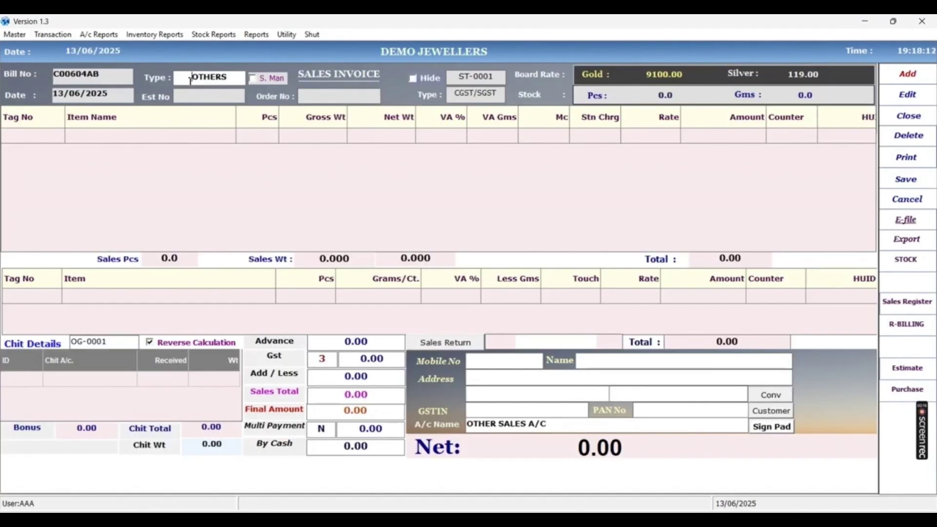
{"action": "key", "text": "Down"}
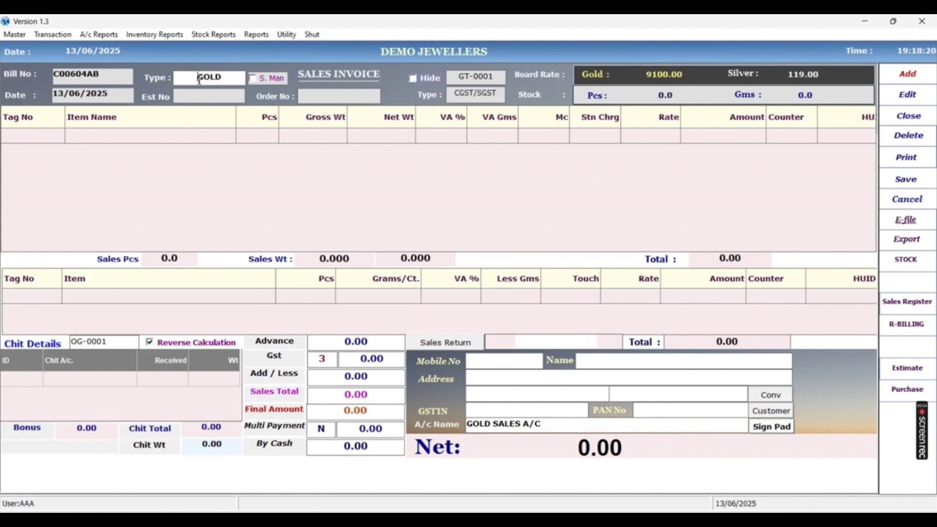
{"action": "key", "text": "Return"}
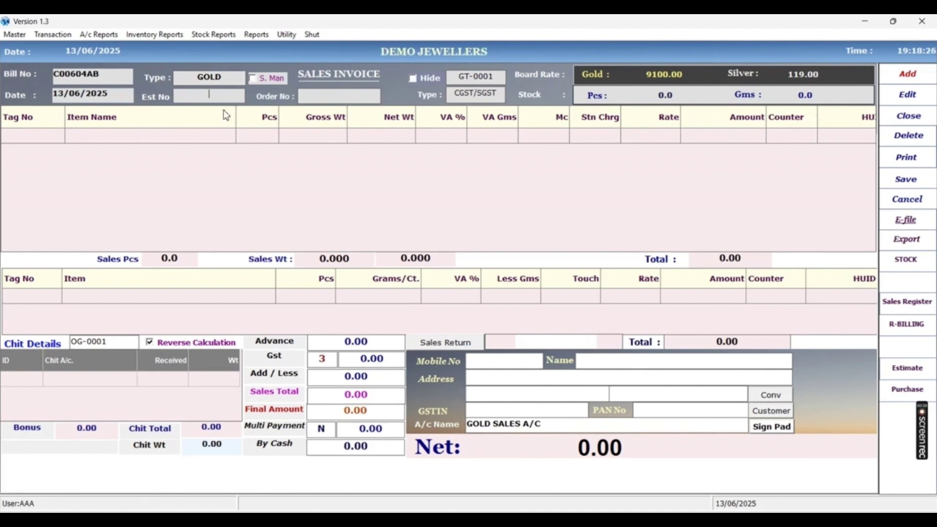
Load estimate E00003 into the invoice and enter a final amount of 117000.
{"action": "type", "text": "3"}
{"action": "key", "text": "Return"}
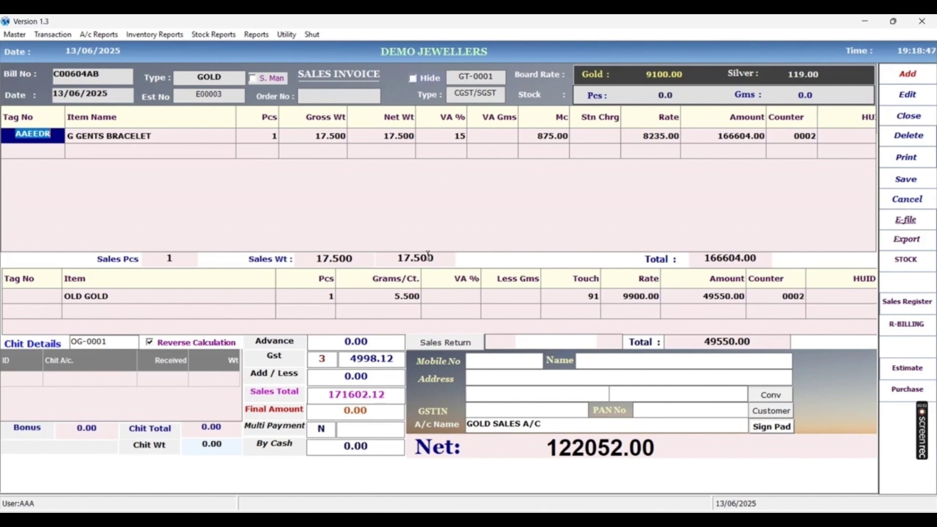
{"action": "left_click", "coordinate": [551, 445]}
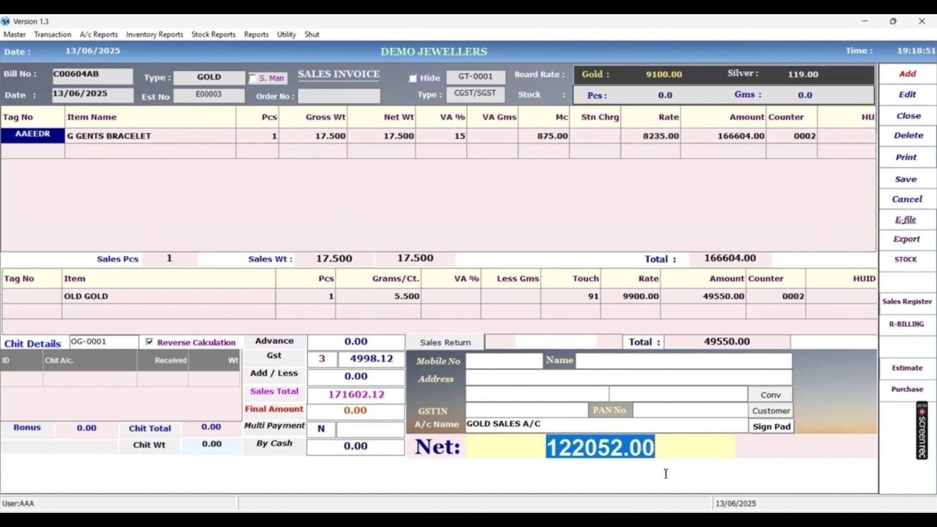
{"action": "key", "text": "Return"}
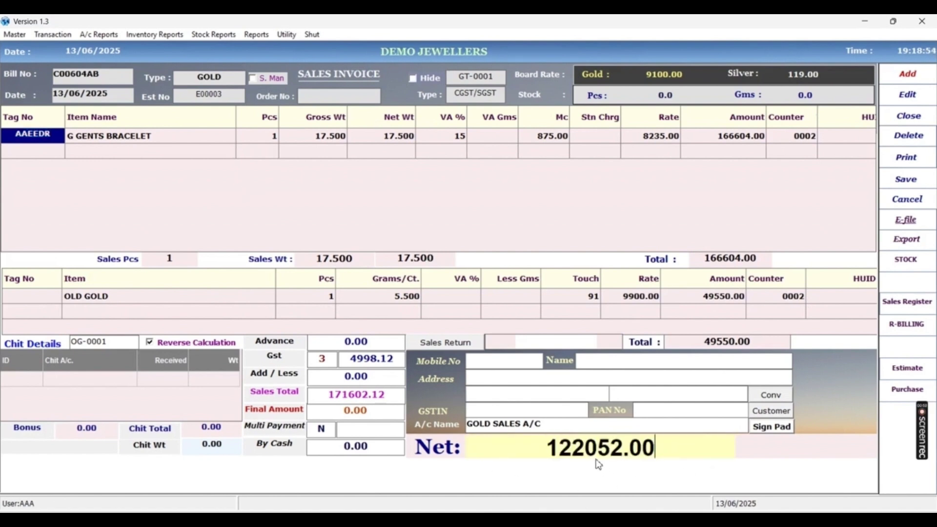
{"action": "type", "text": "117000"}
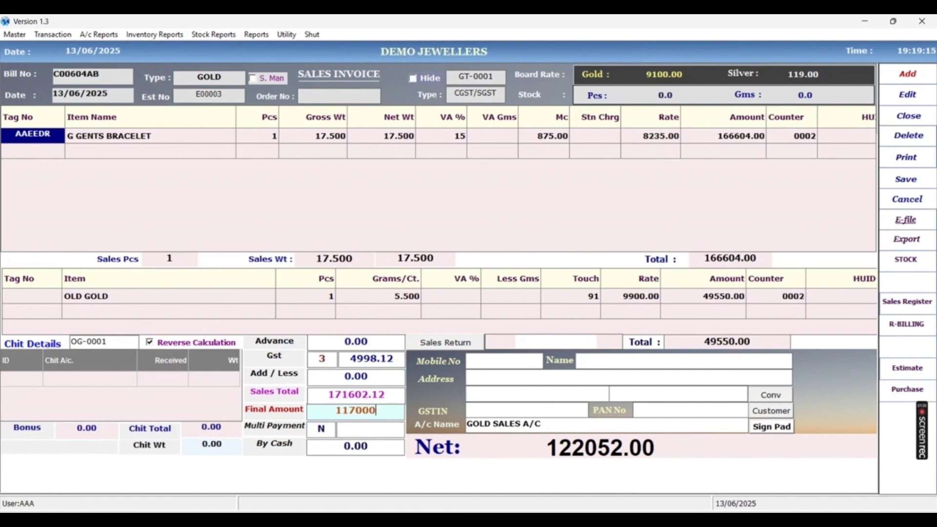
Commit the 117000 final amount, enable multi payment with UPI first, and begin the credit amount.
{"action": "left_click_drag", "start_coordinate": [334, 409], "coordinate": [396, 413]}
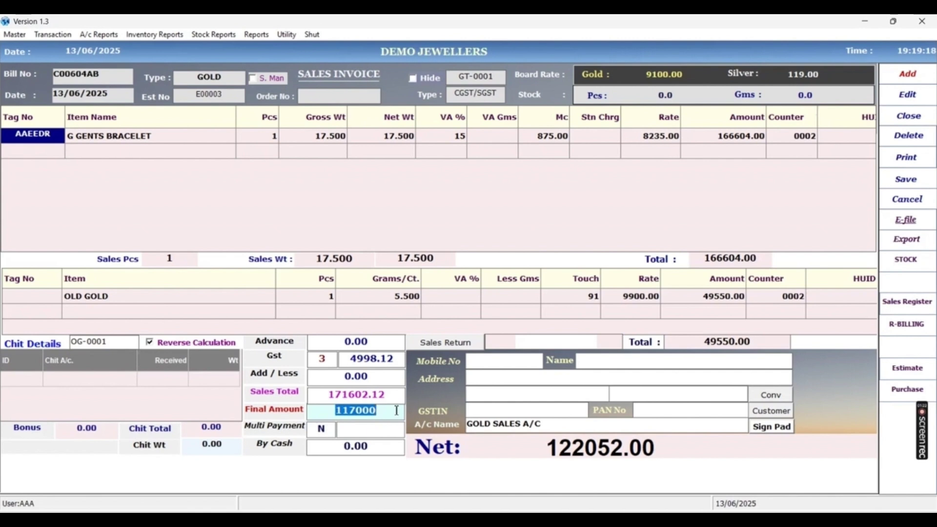
{"action": "key", "text": "Return"}
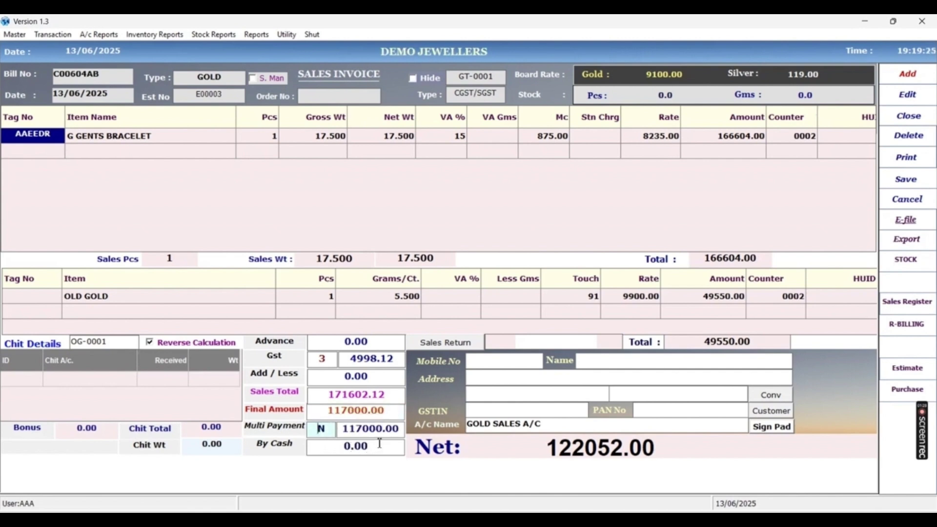
{"action": "type", "text": "y"}
{"action": "left_click", "coordinate": [515, 135]}
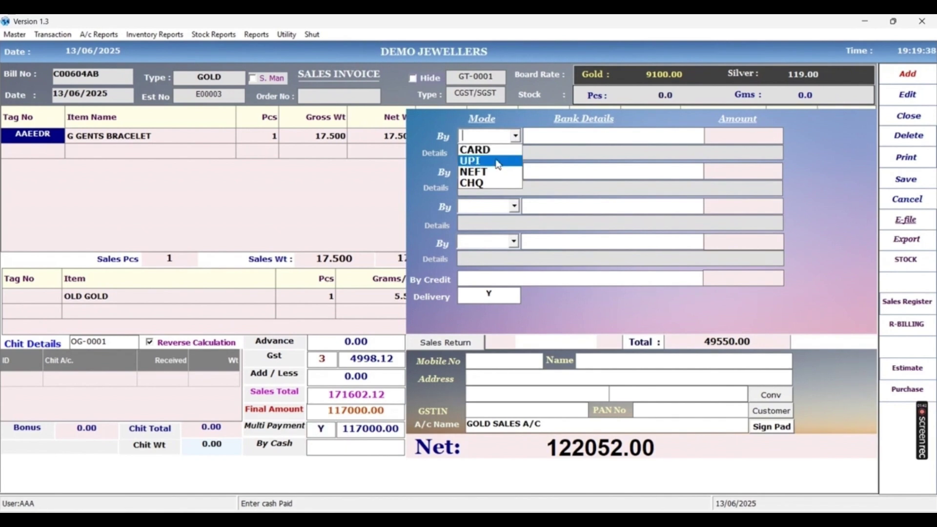
{"action": "left_click", "coordinate": [491, 163]}
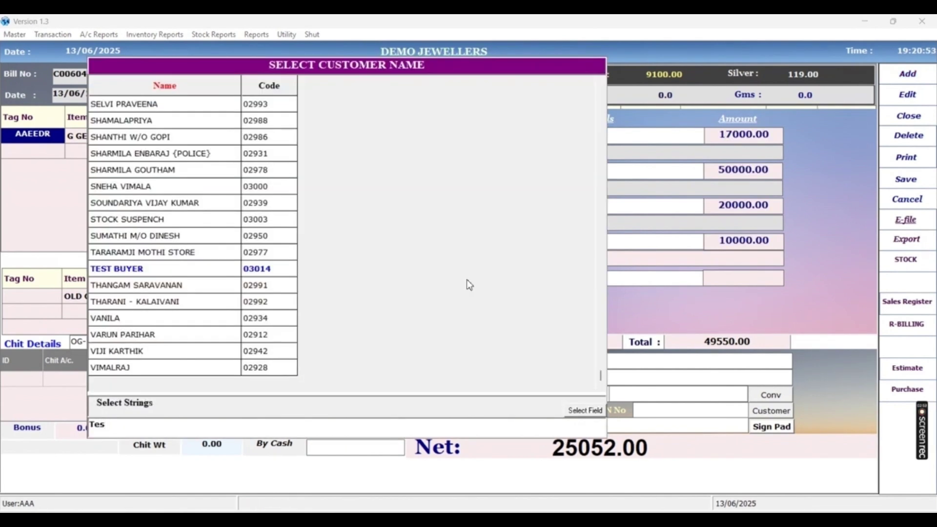
{"action": "key", "text": "Return"}
{"action": "key", "text": "Delete"}
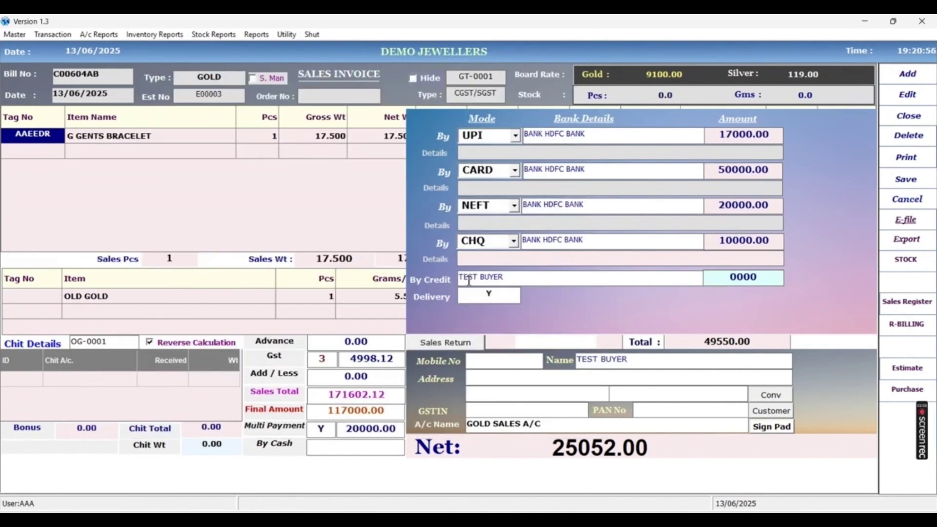
{"action": "type", "text": "1"}
Close the split payment with 10000 as cash, enter the customer's mobile number, and proceed to Net to save.
{"action": "key", "text": "Return"}
{"action": "key", "text": "Return"}
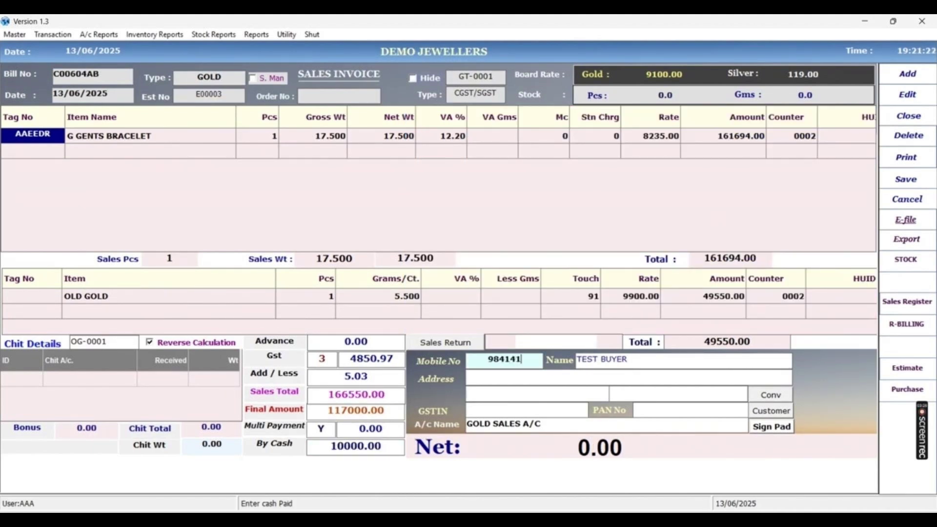
{"action": "key", "text": "Return"}
{"action": "key", "text": "Return"}
{"action": "key", "text": "Return"}
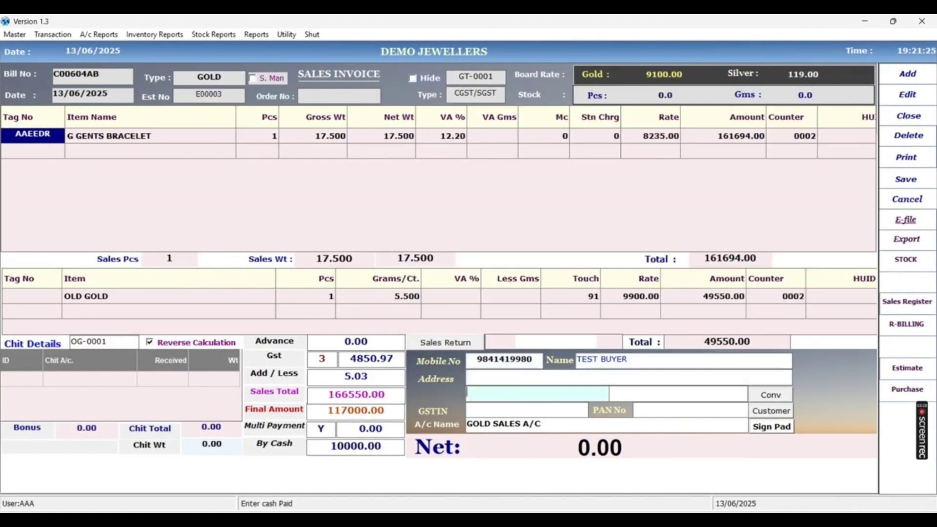
{"action": "key", "text": "Return"}
{"action": "key", "text": "Return"}
{"action": "key", "text": "Return"}
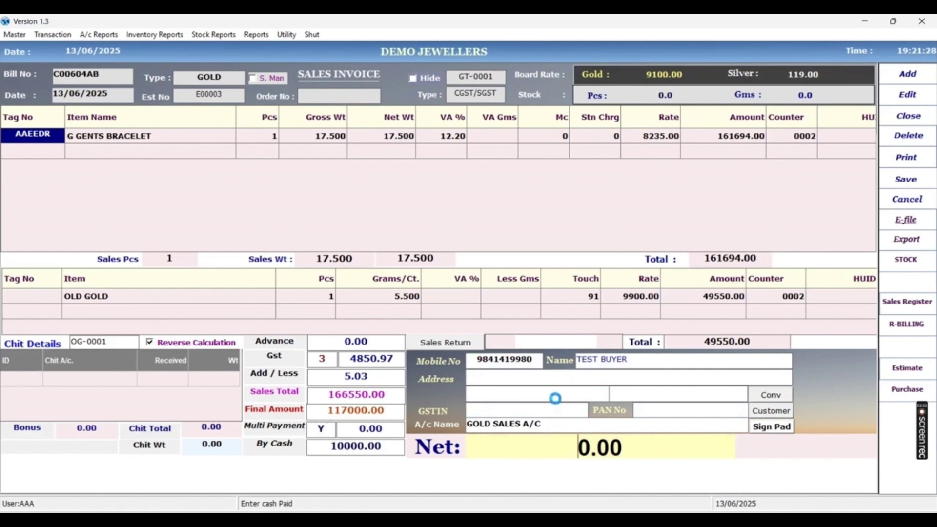
{"action": "key", "text": "Return"}
{"action": "key", "text": "Return"}
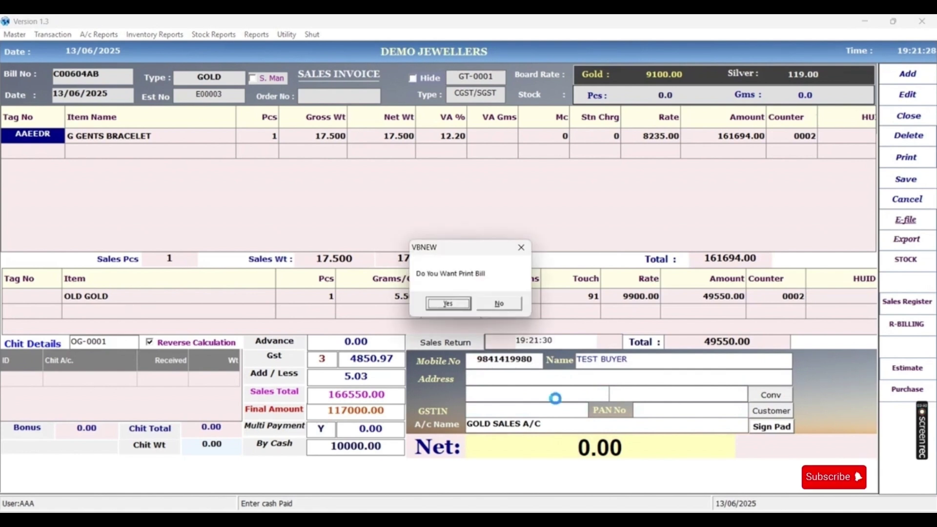